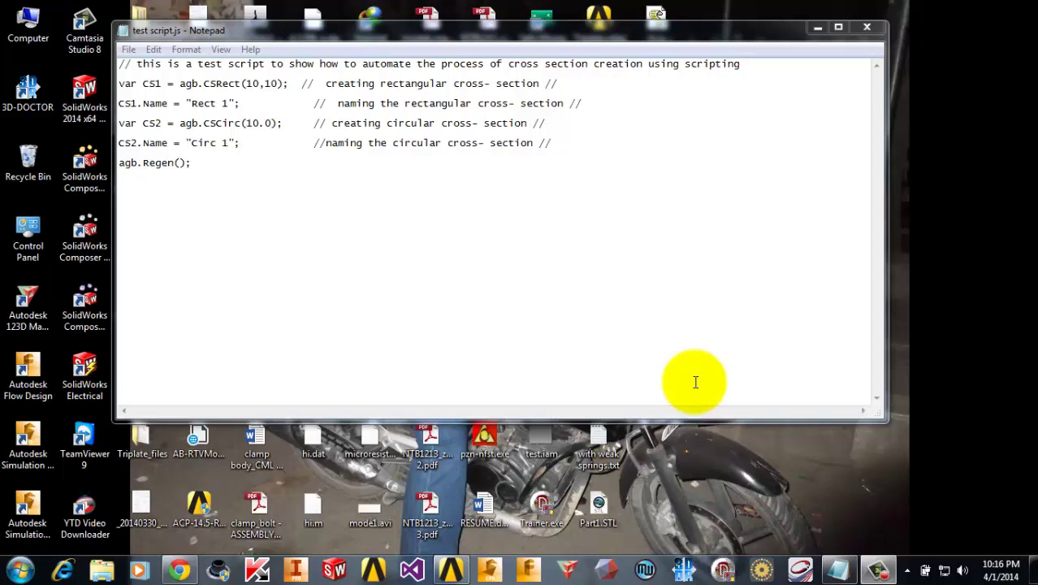
Switch to ANSYS Workbench, add a Geometry component system to the project, and enable Line Bodies in its geometry options
left_click(450, 570)
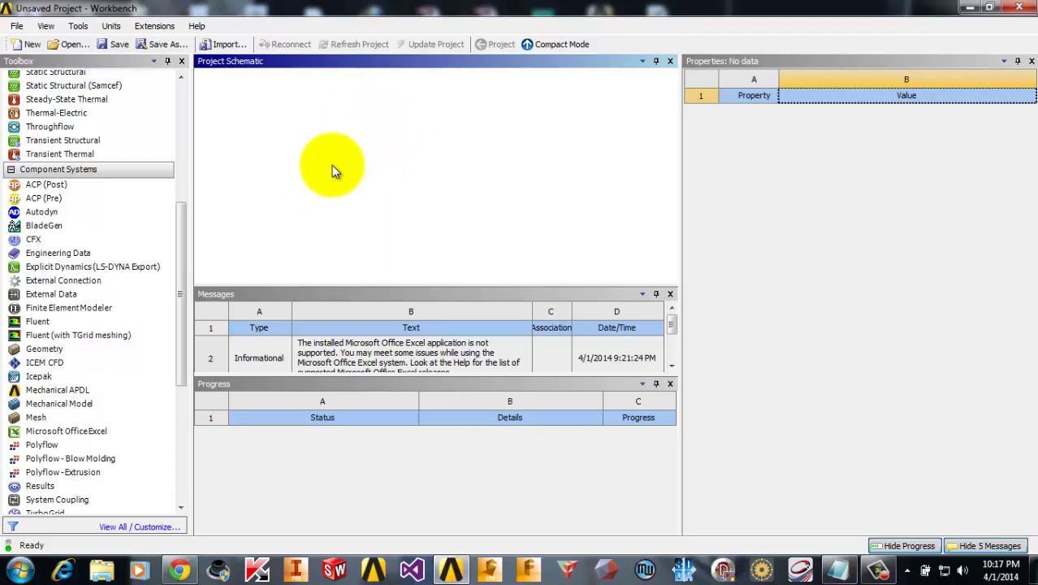
left_click_drag(99, 342, 276, 156)
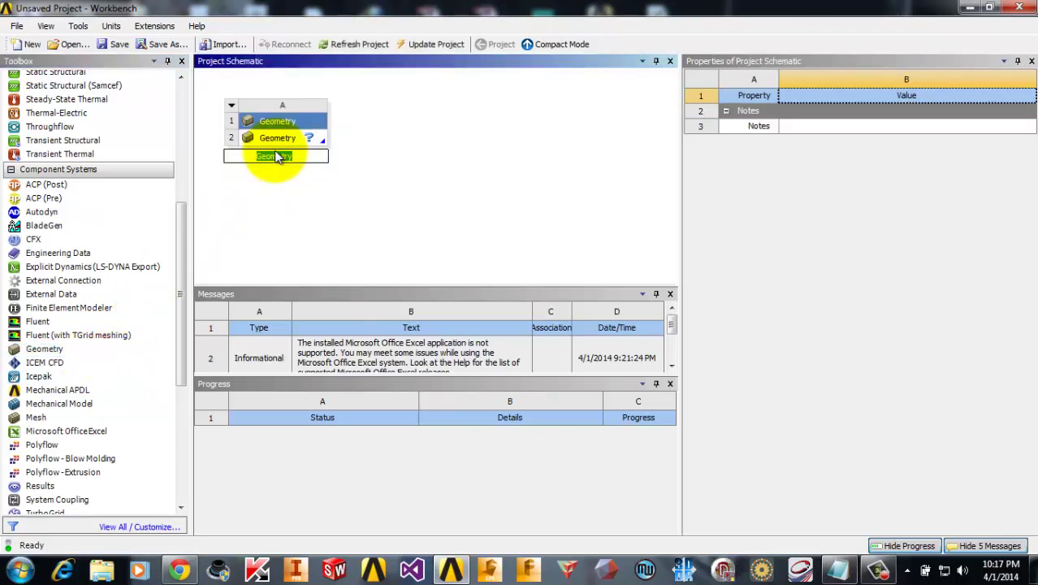
left_click(290, 139)
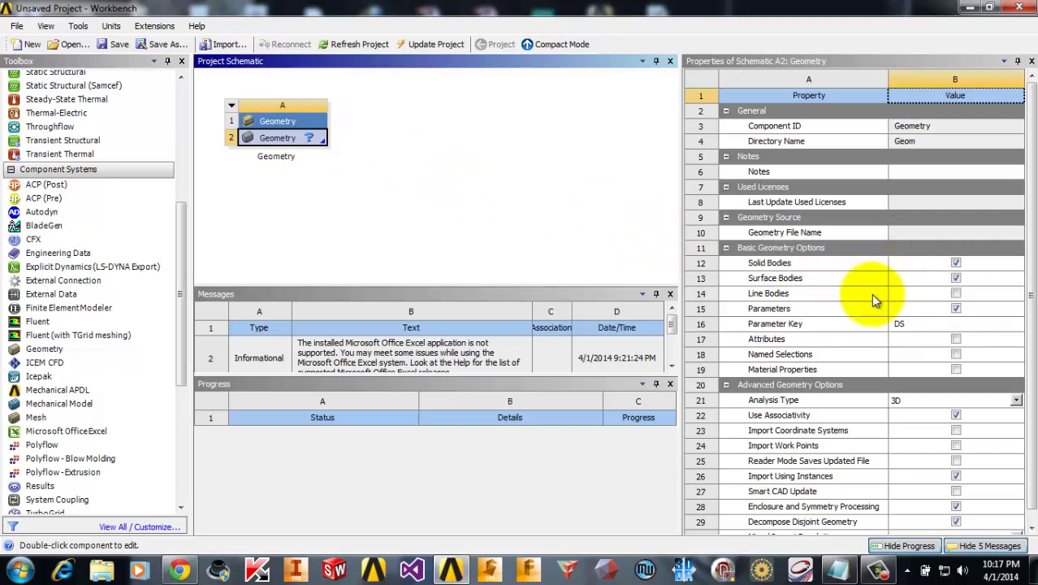
left_click(953, 293)
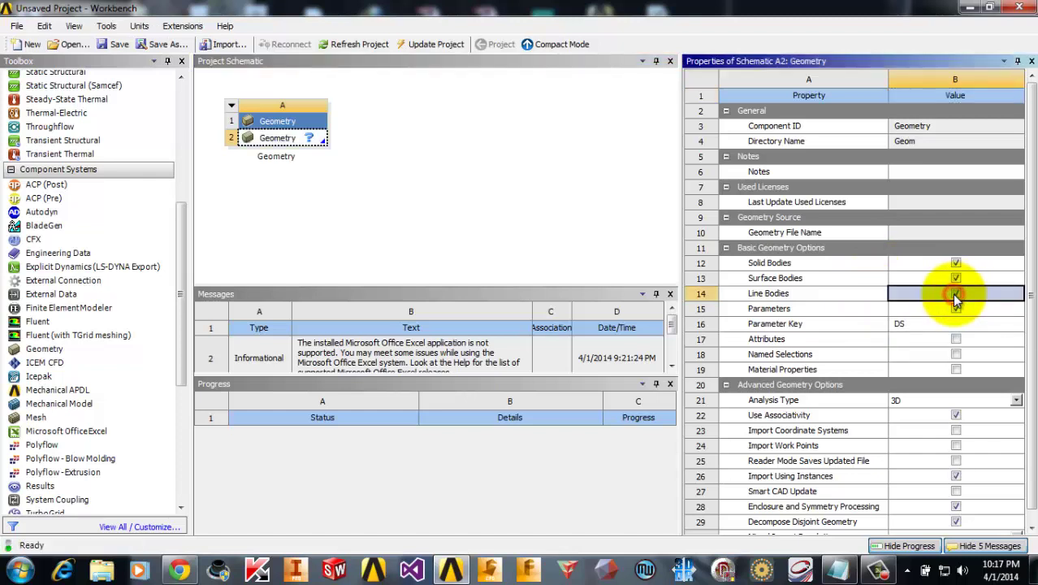
left_click(523, 264)
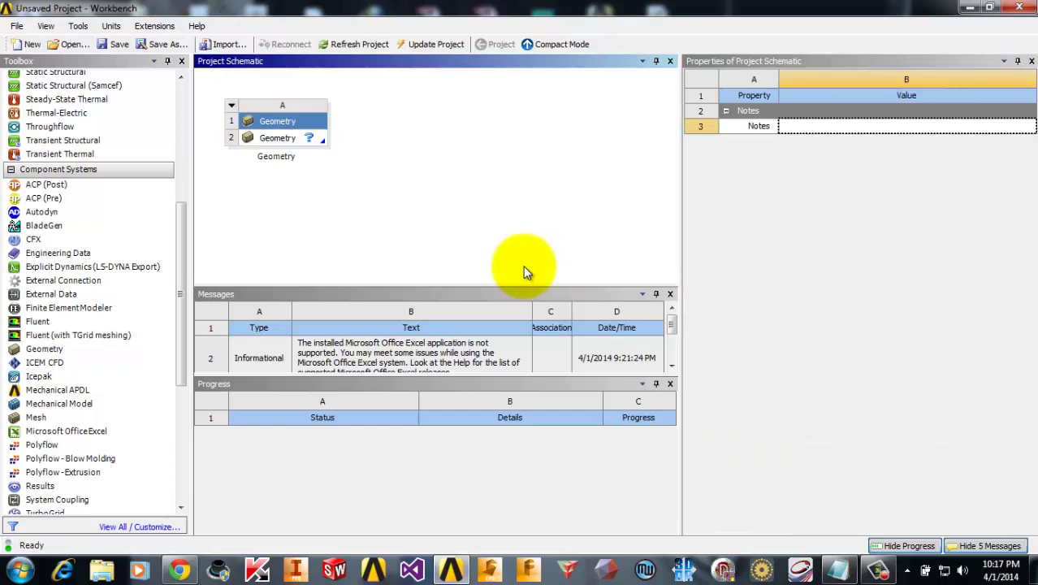
Open the Geometry cell in DesignModeler with millimeter as the length unit
double_click(286, 139)
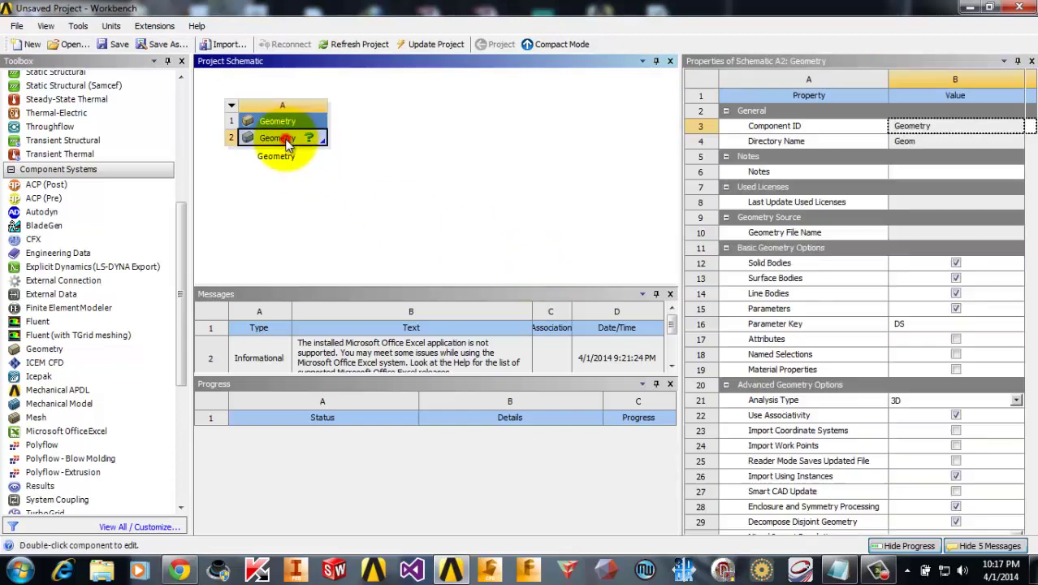
left_click(345, 203)
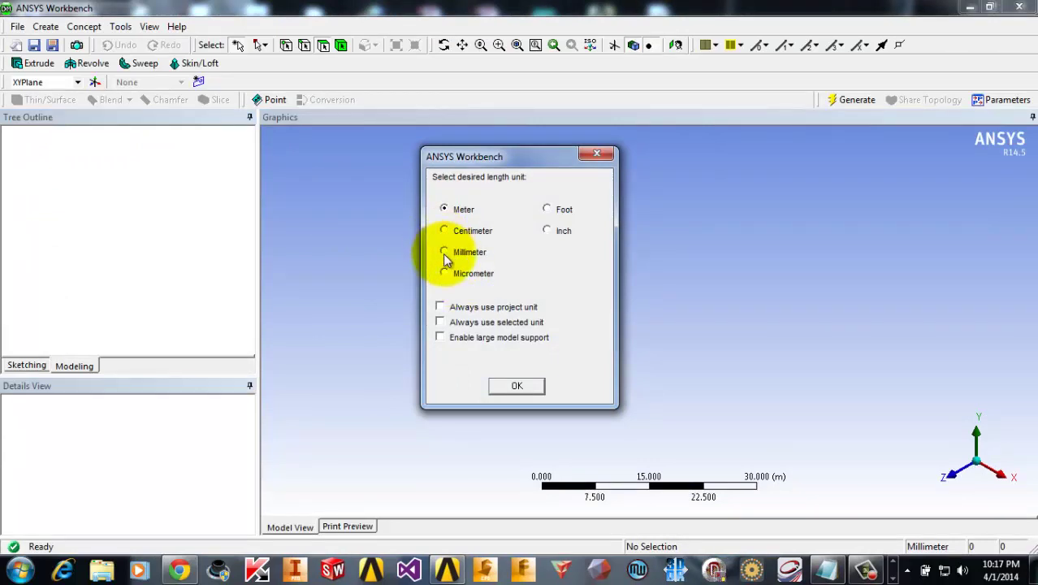
left_click(444, 253)
left_click(510, 384)
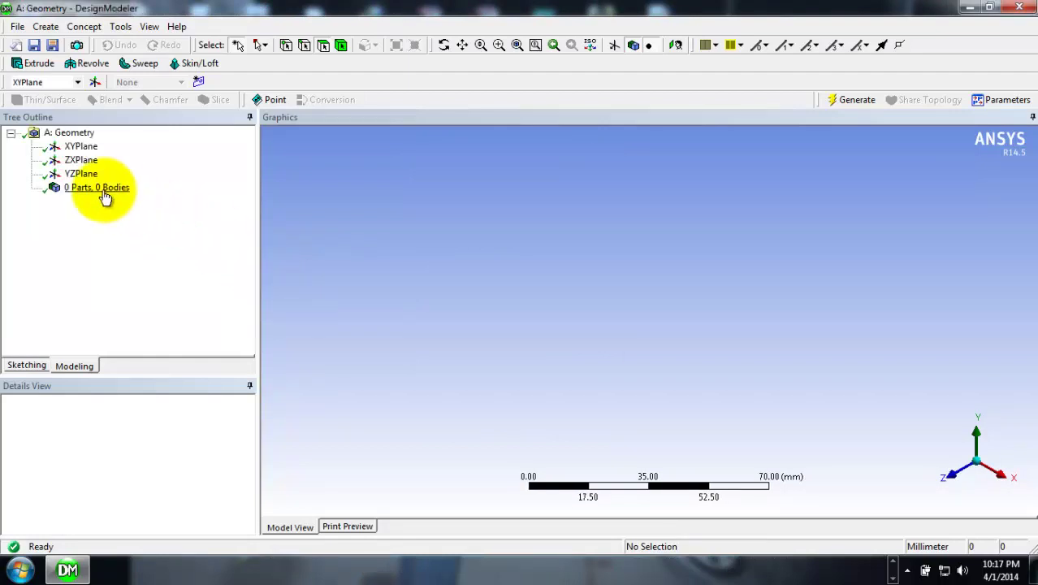
Sketch a horizontal line about 45 mm long on the XYPlane, from the origin along the positive X axis
left_click(80, 146)
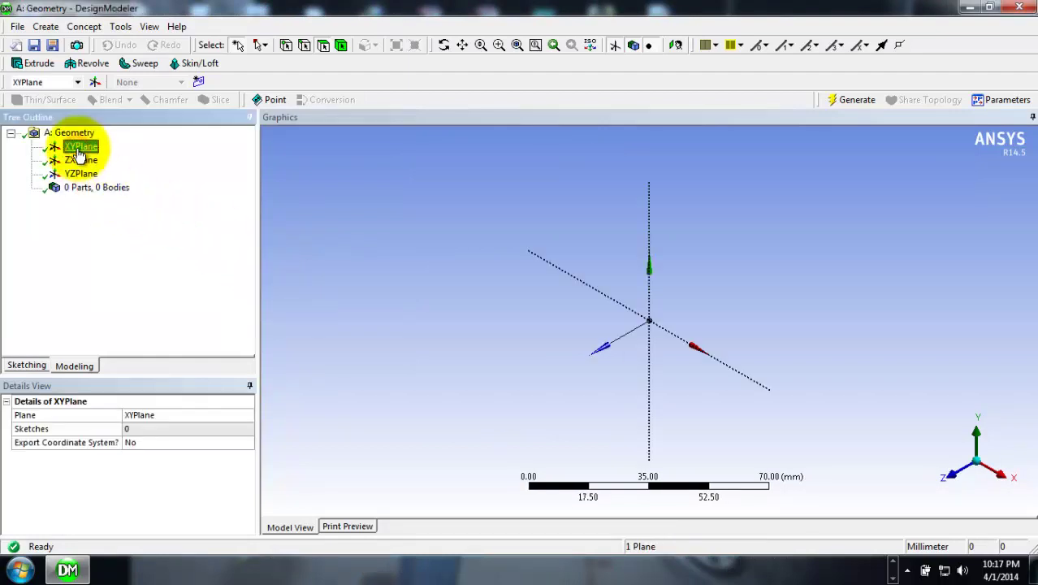
left_click(677, 46)
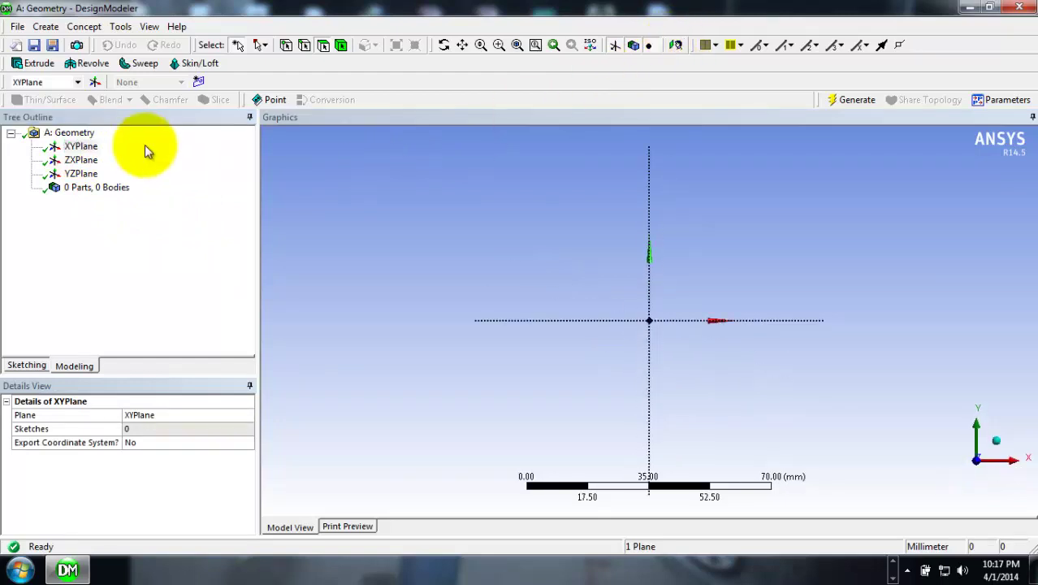
left_click(26, 365)
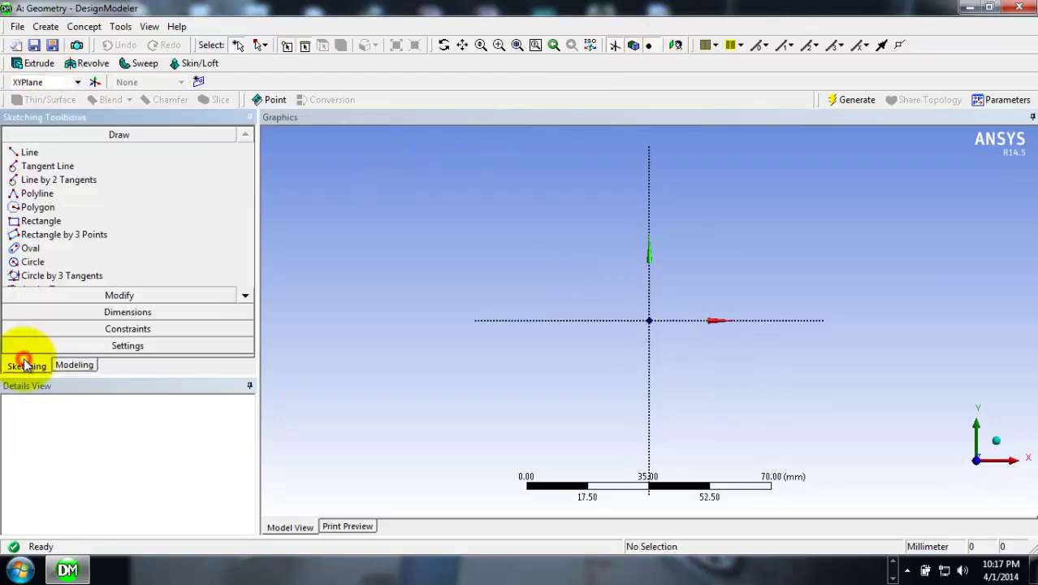
left_click(29, 152)
left_click(649, 322)
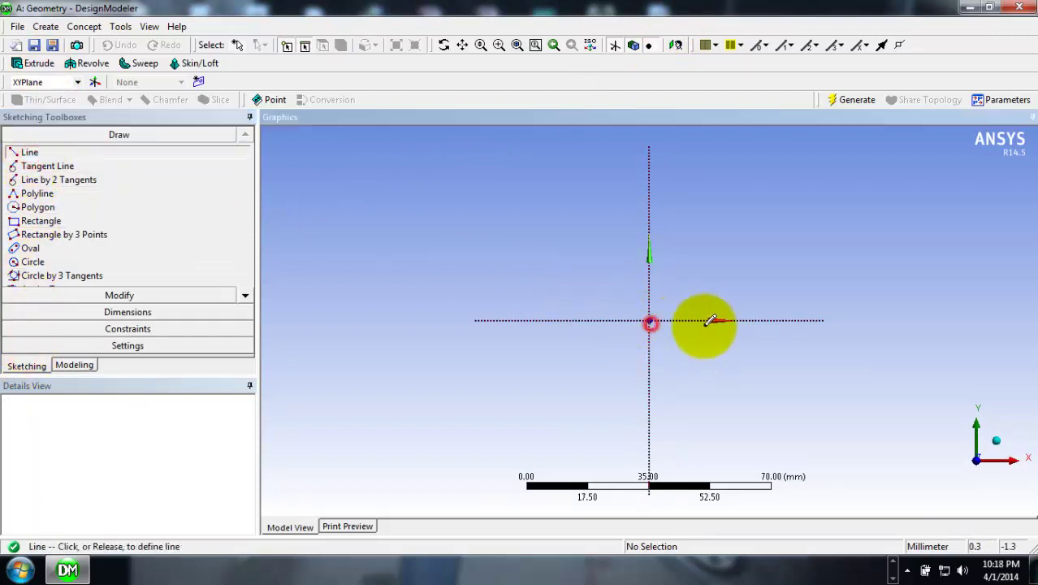
left_click(806, 320)
left_click(867, 99)
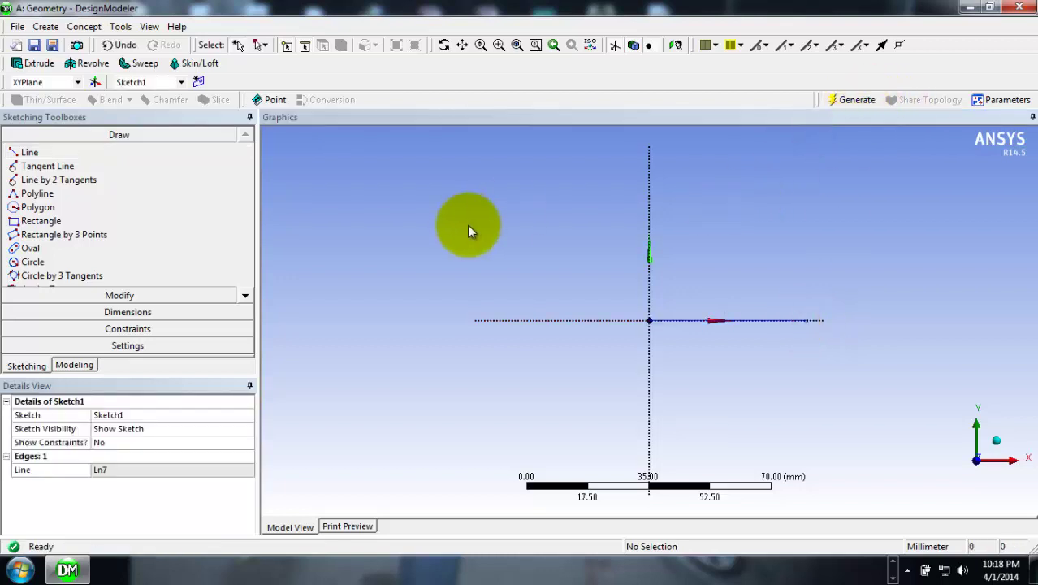
left_click(468, 226)
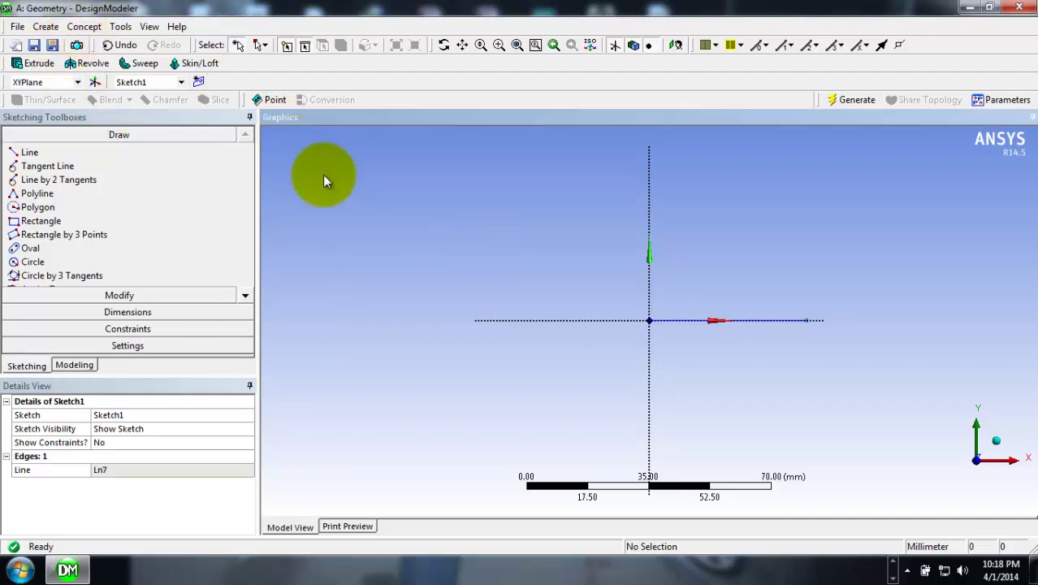
Create a Lines From Sketches feature with the sketched line as base object and Add Material operation, and generate it
left_click(92, 364)
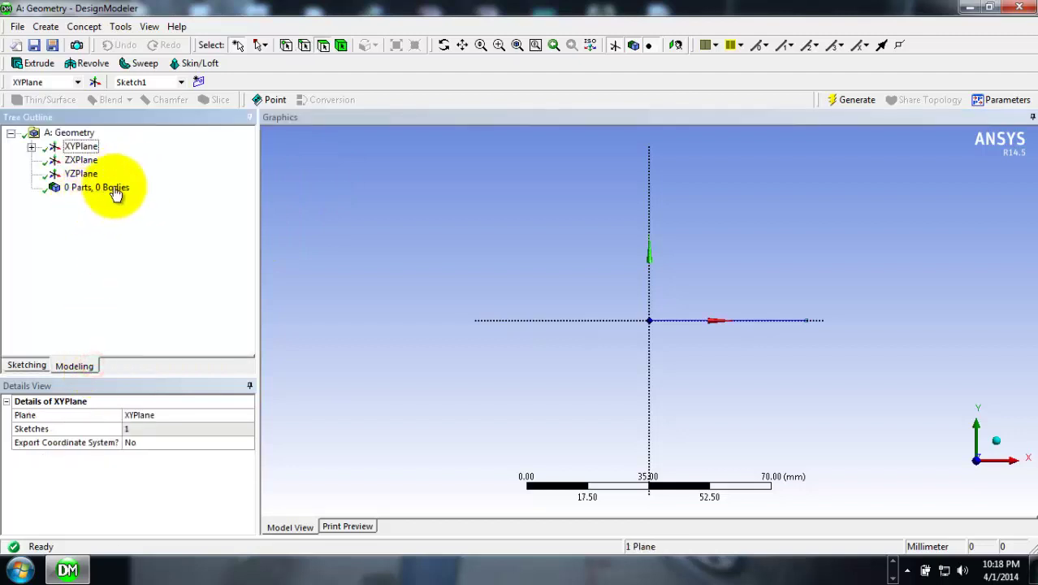
left_click(330, 136)
left_click(82, 27)
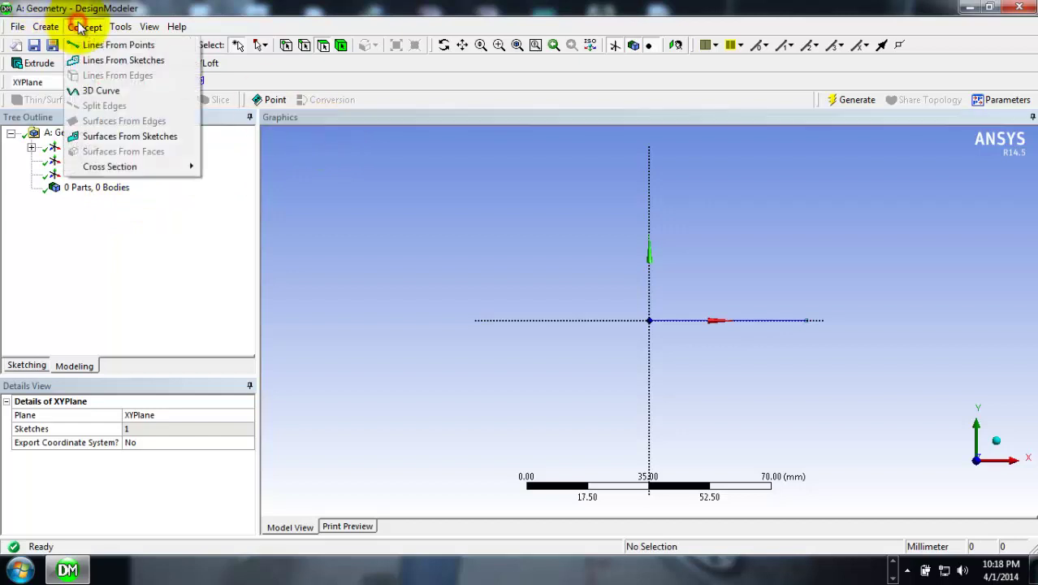
left_click(97, 60)
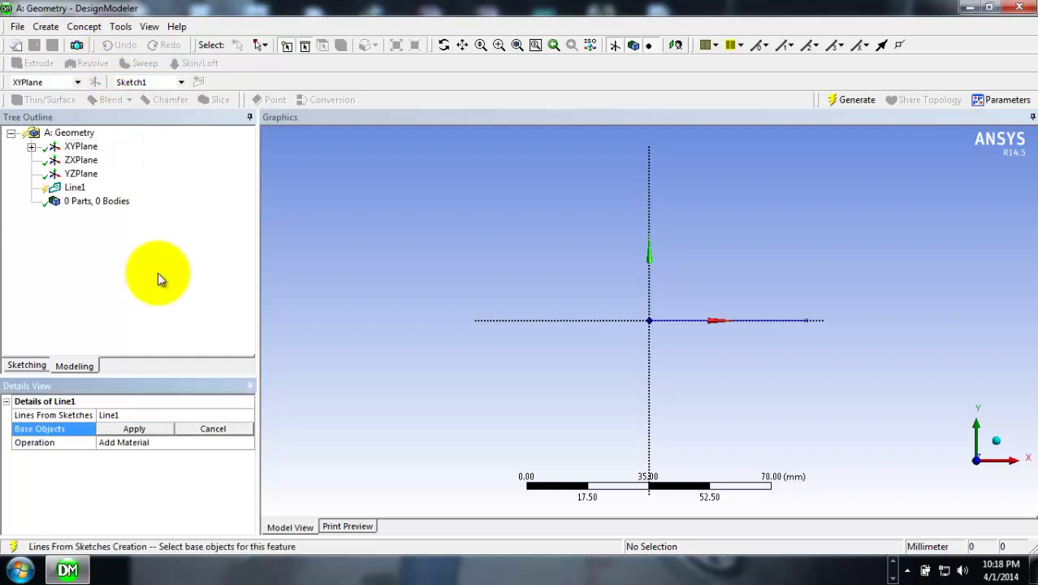
left_click(688, 321)
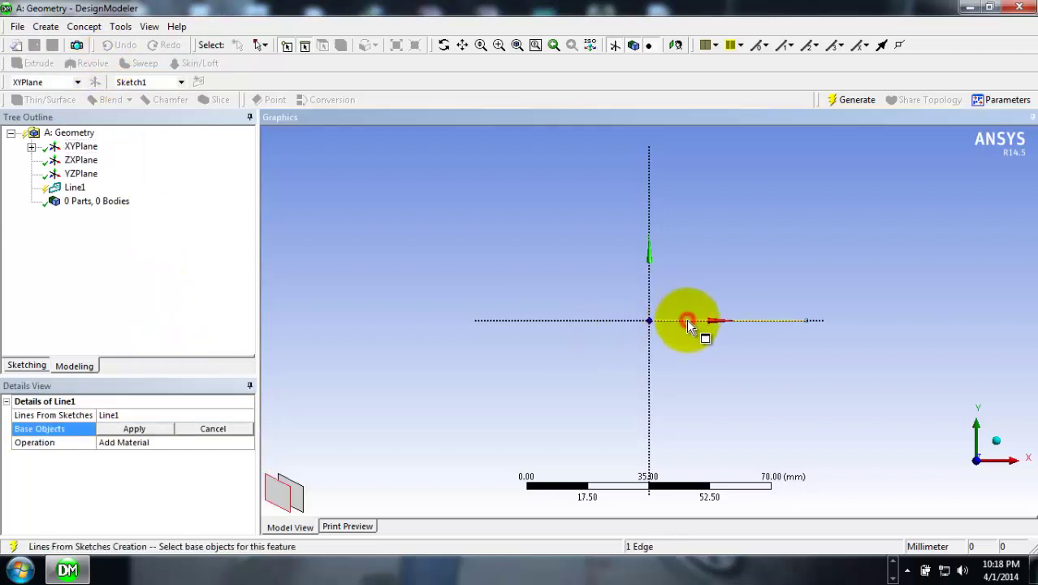
left_click(149, 432)
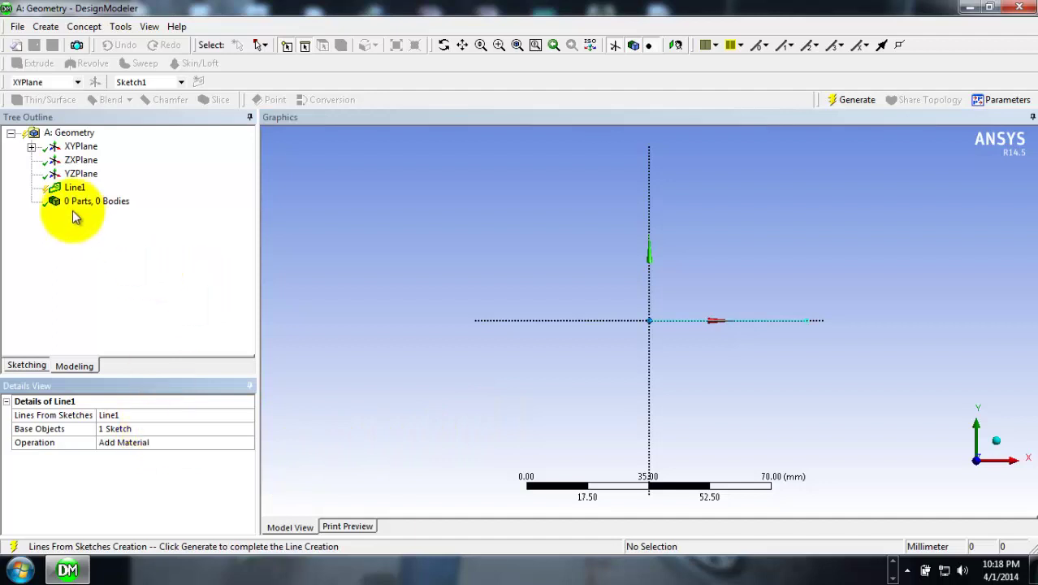
right_click(73, 188)
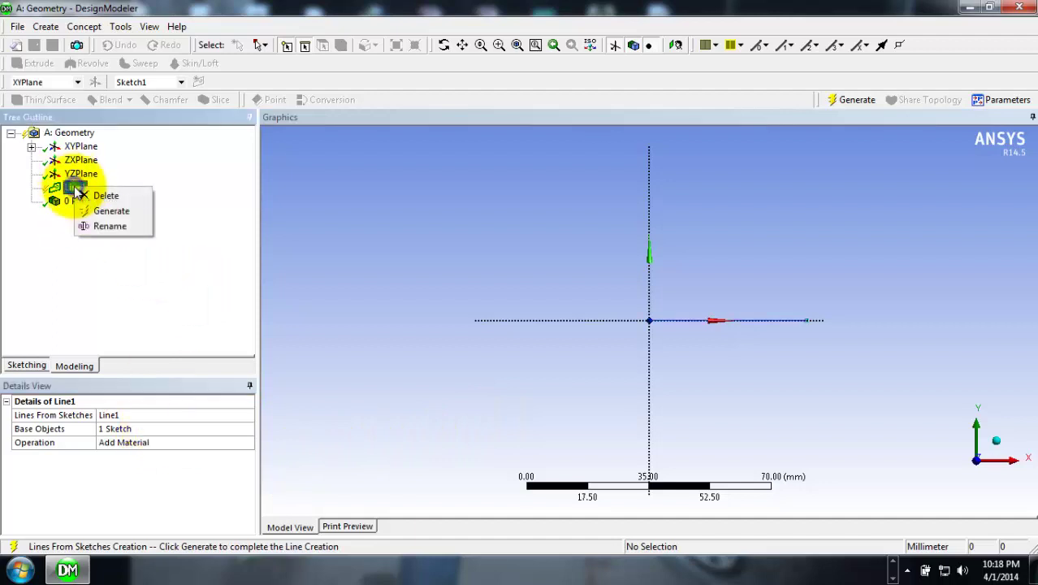
left_click(109, 211)
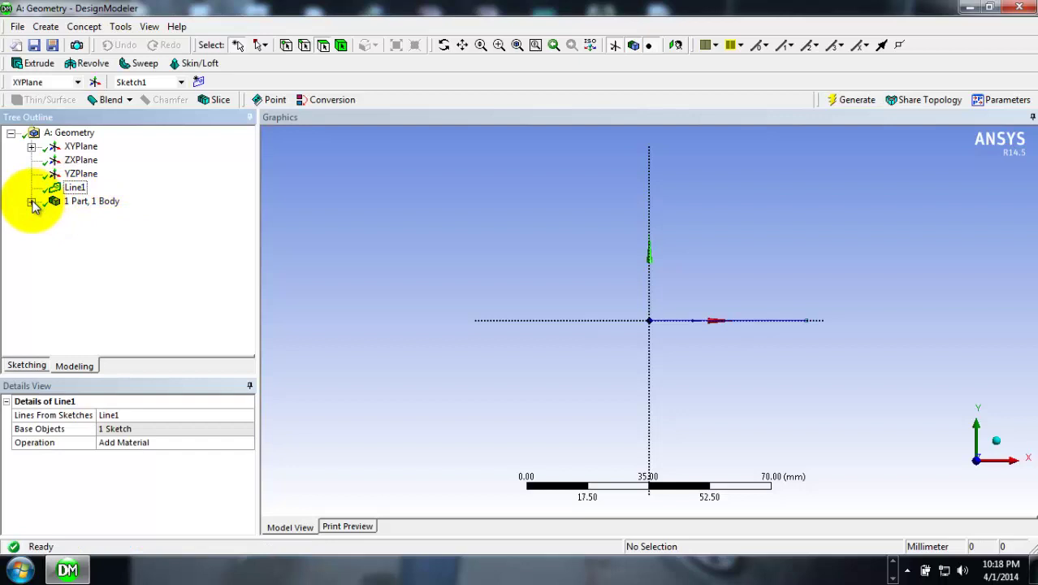
Check the new line body's details, then create a rectangular cross section with B and H of 10 mm
left_click(32, 202)
left_click(96, 220)
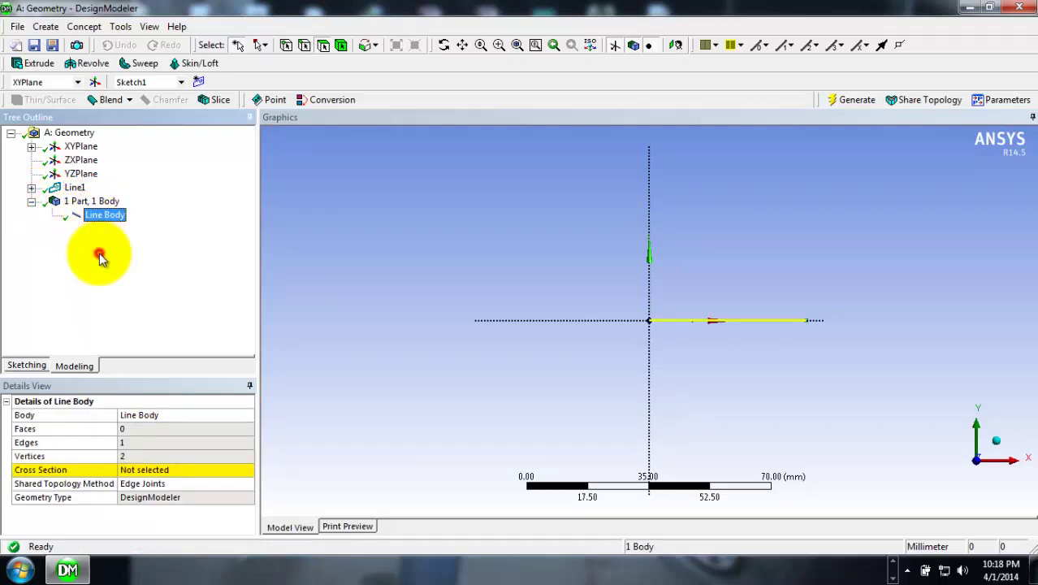
left_click(201, 160)
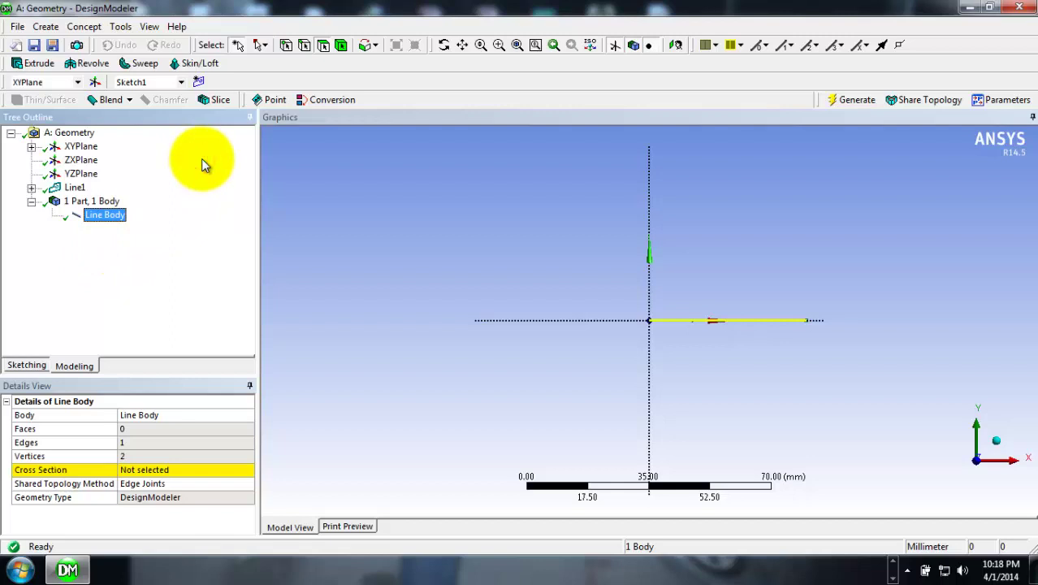
left_click(85, 27)
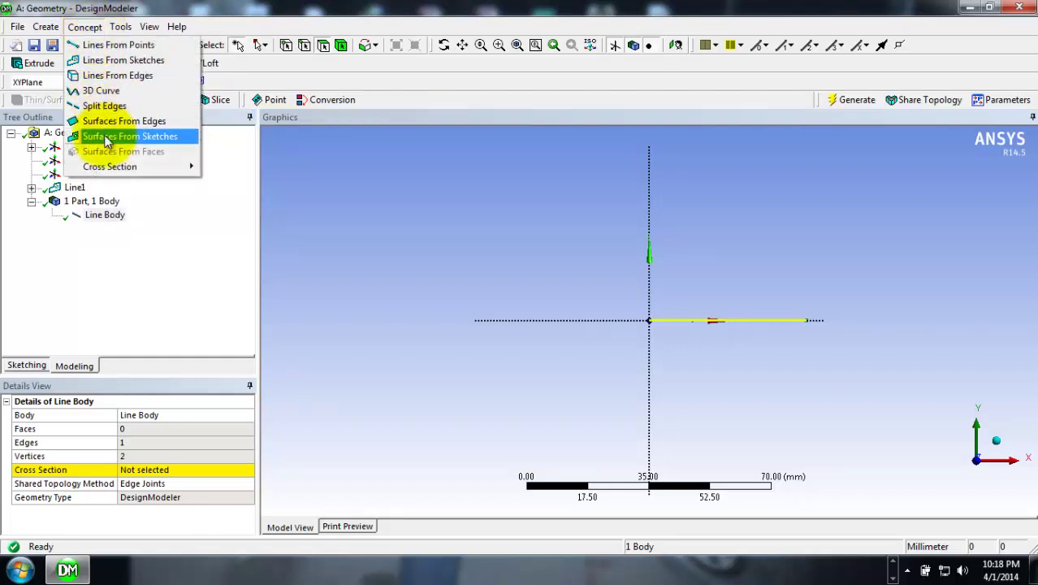
mouse_move(138, 167)
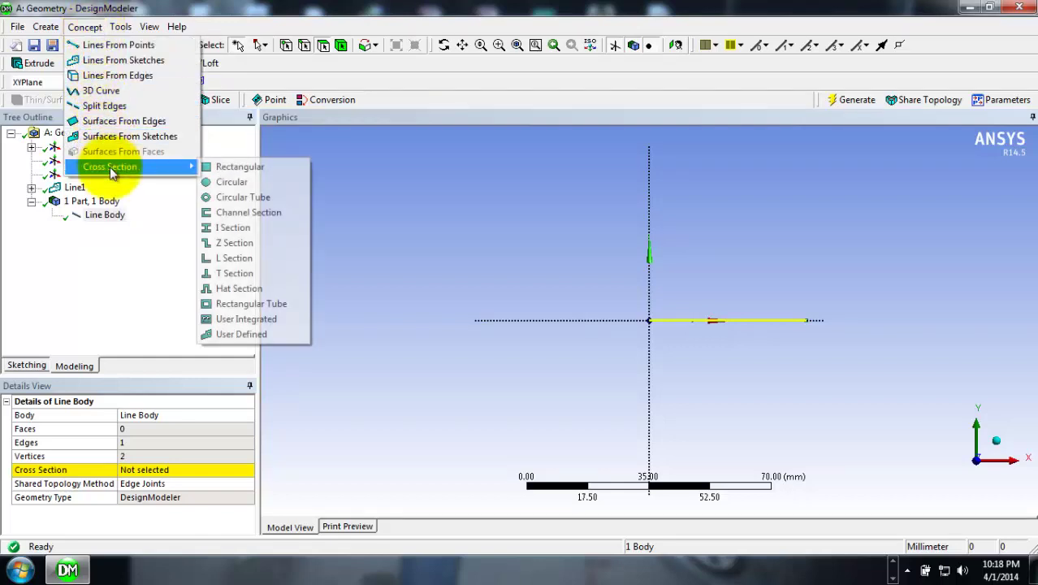
left_click(215, 166)
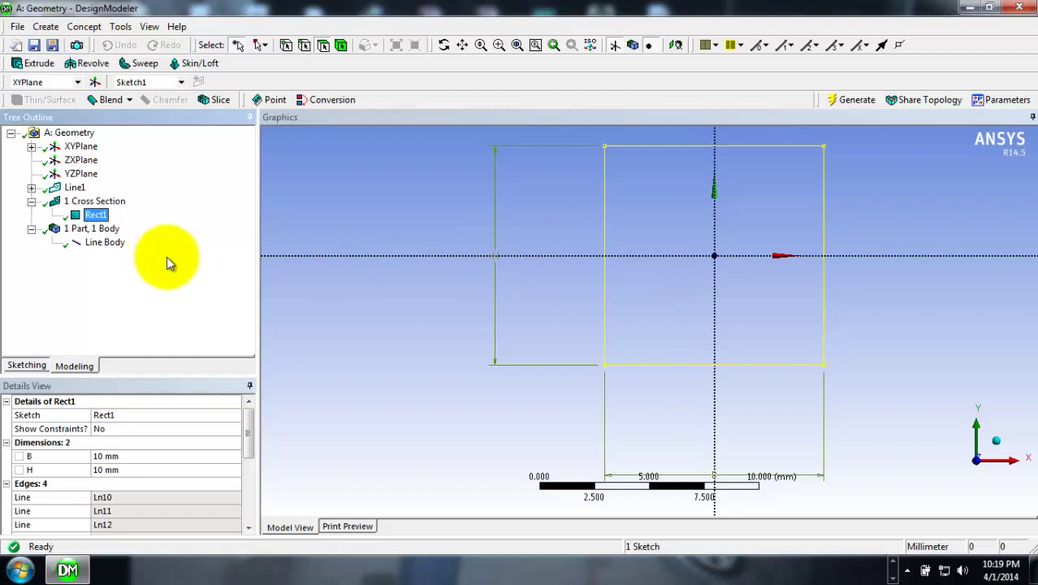
left_click(858, 99)
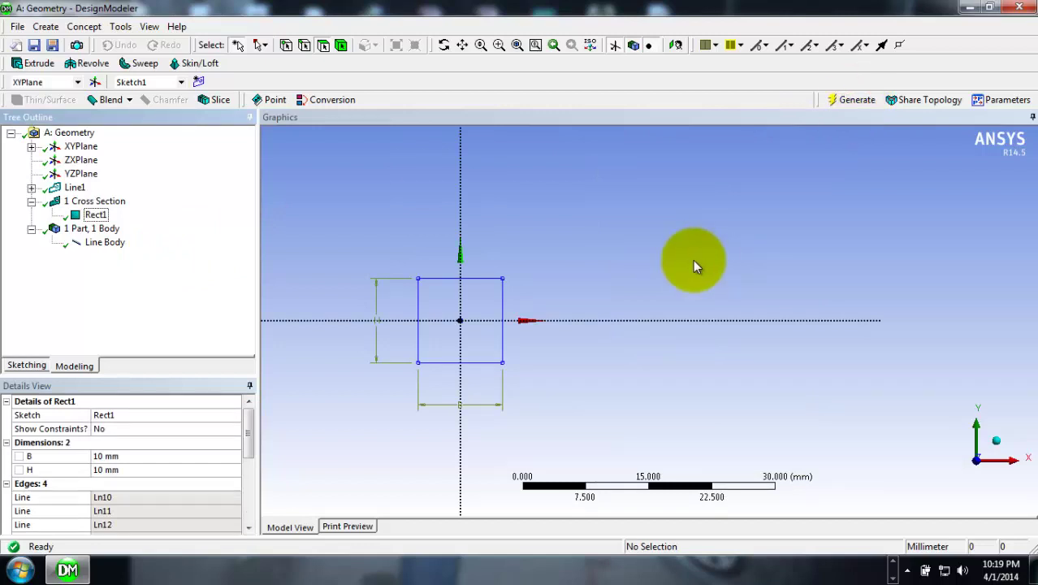
Assign the Rect1 cross section to the line body and regenerate the model
left_click(105, 242)
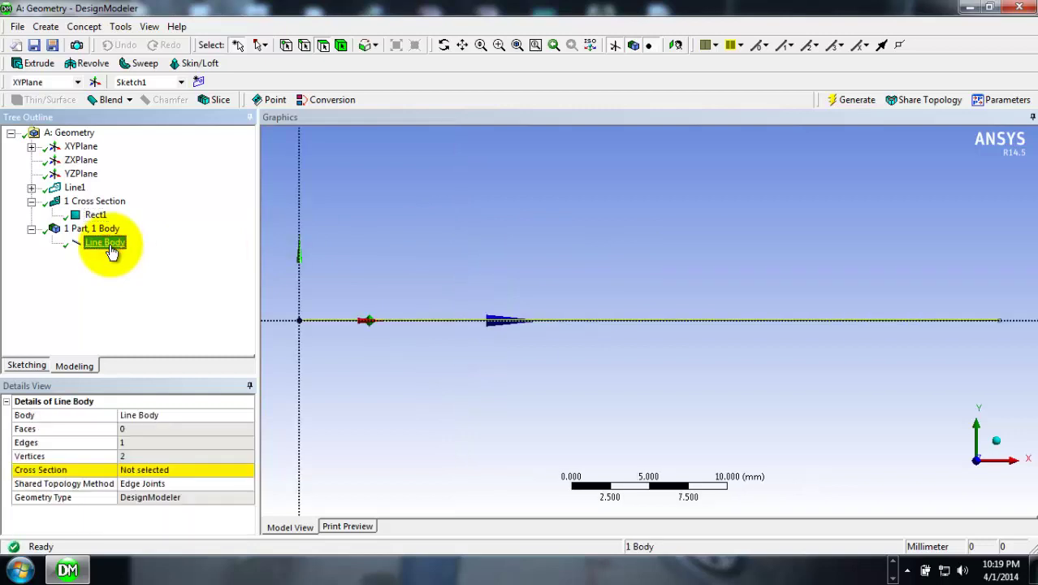
left_click(160, 469)
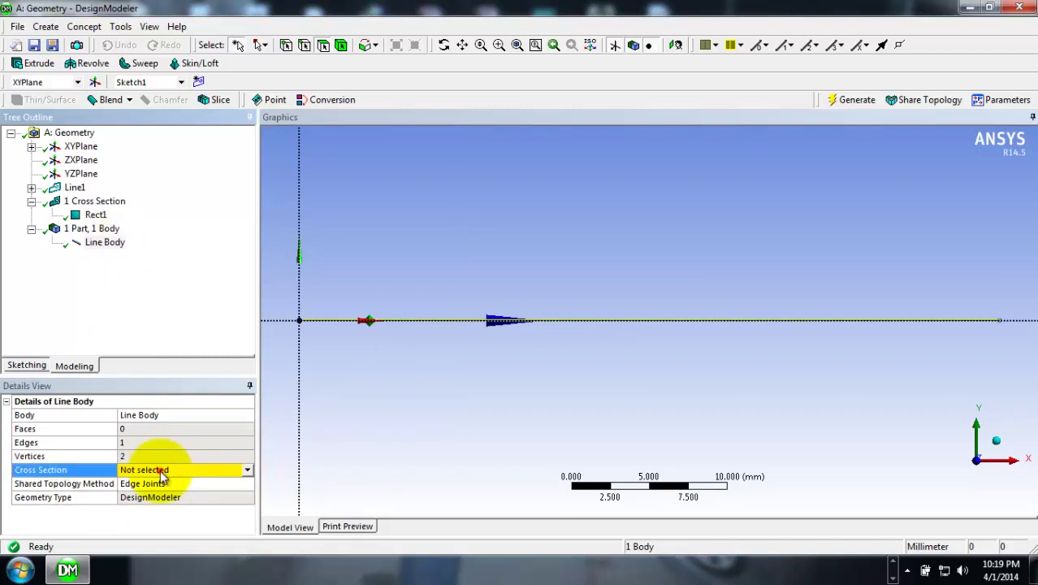
left_click(247, 471)
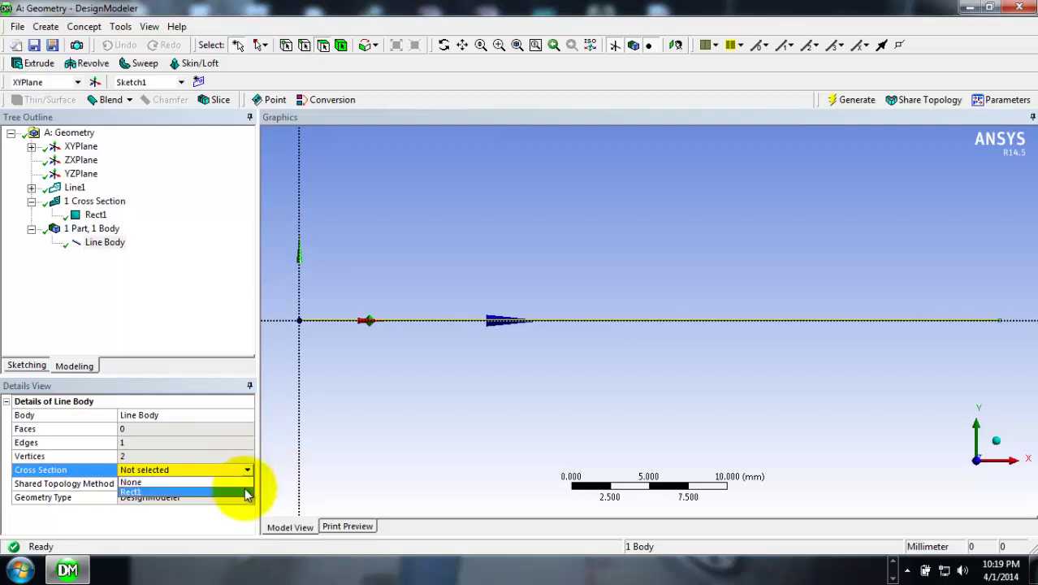
left_click(246, 492)
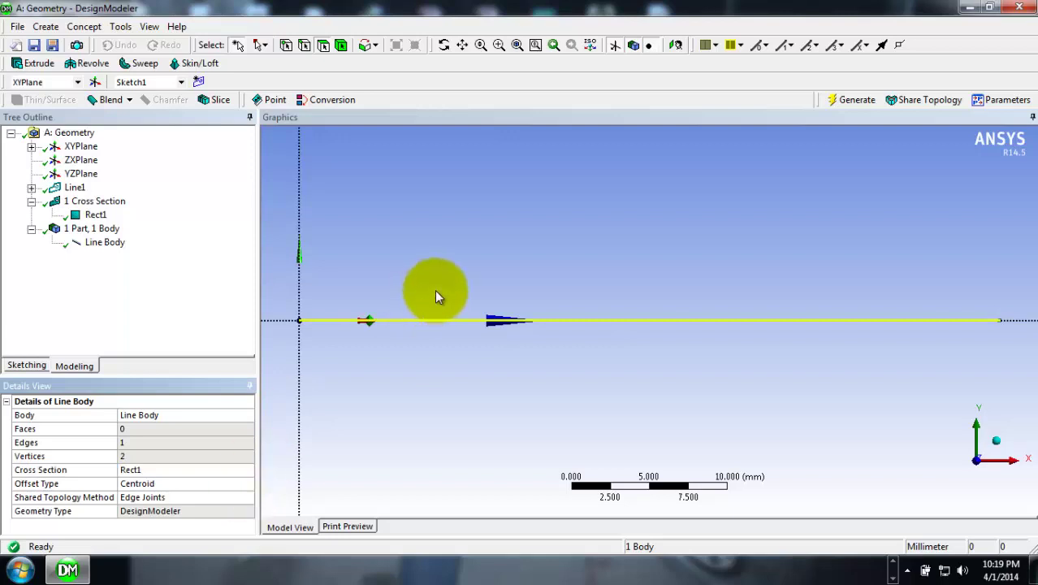
left_click(859, 101)
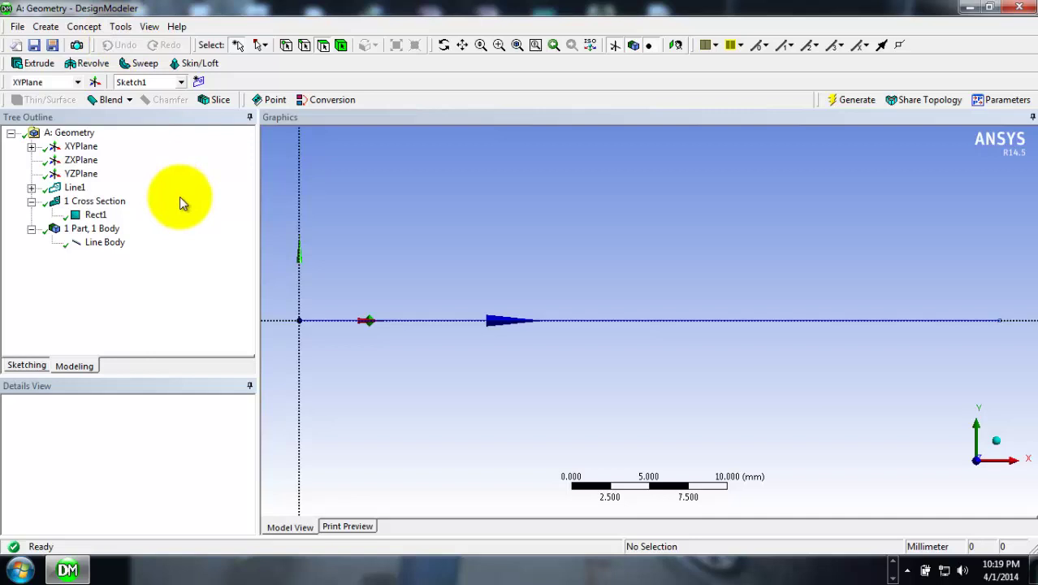
Turn on the display of Cross Section Solids for the beam
left_click(121, 26)
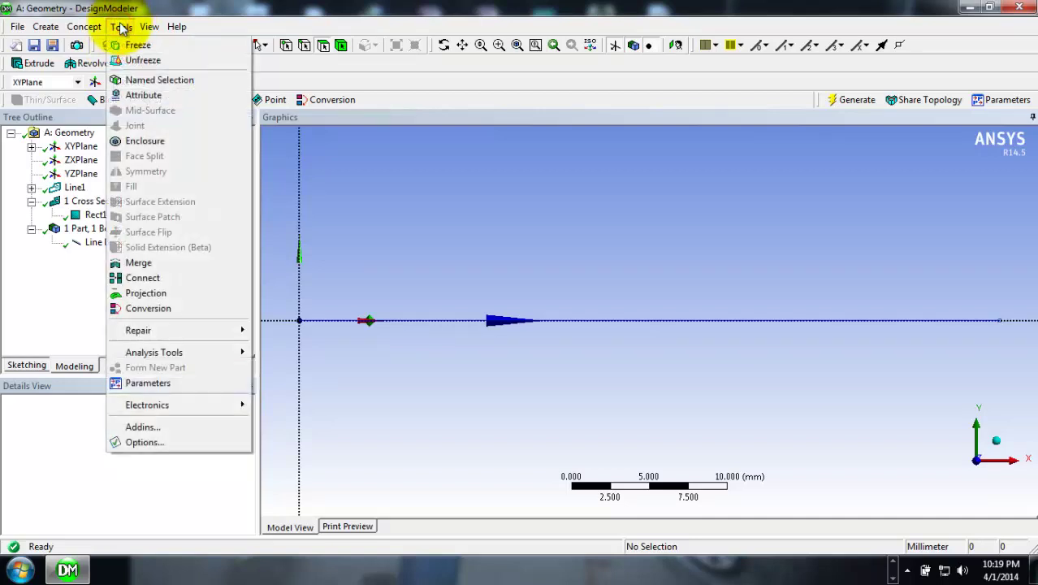
mouse_move(146, 27)
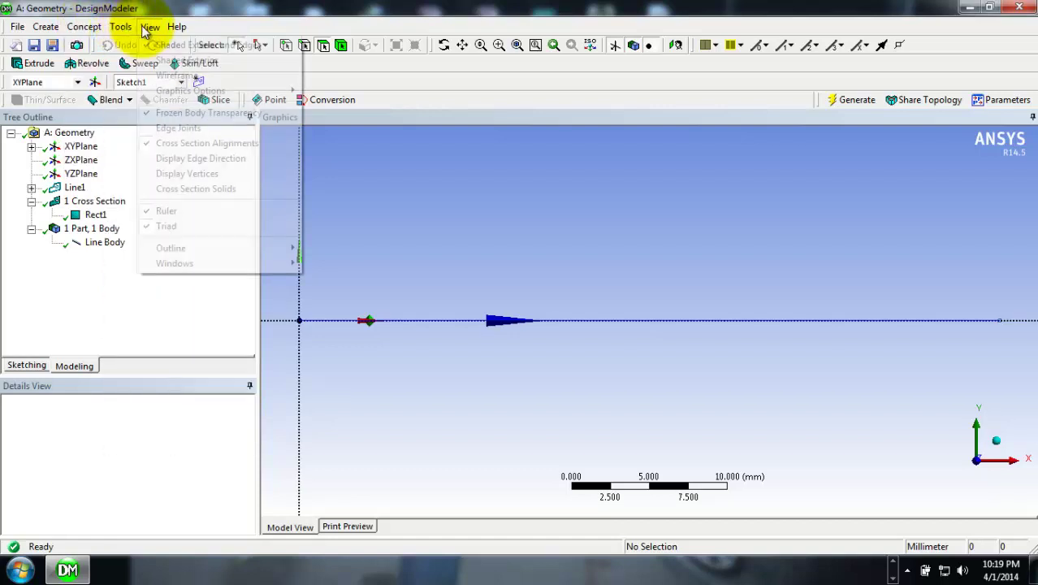
left_click(178, 190)
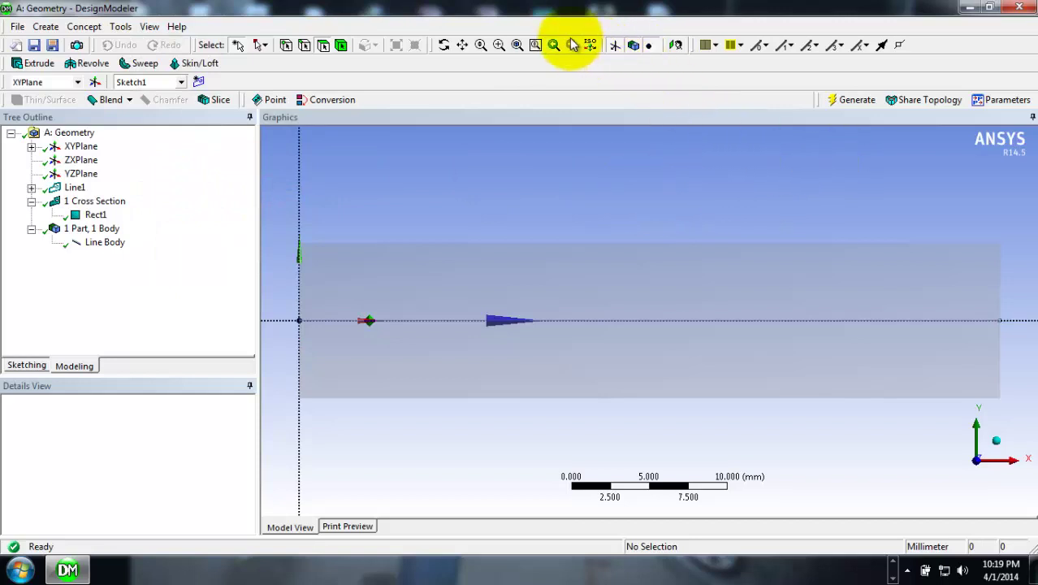
left_click(518, 45)
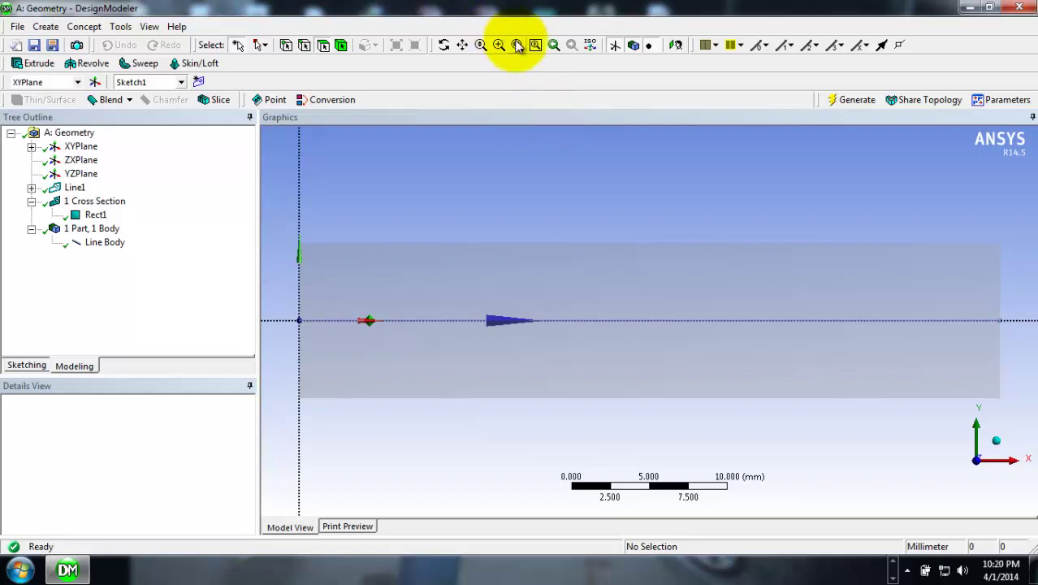
left_click(518, 45)
left_click(516, 45)
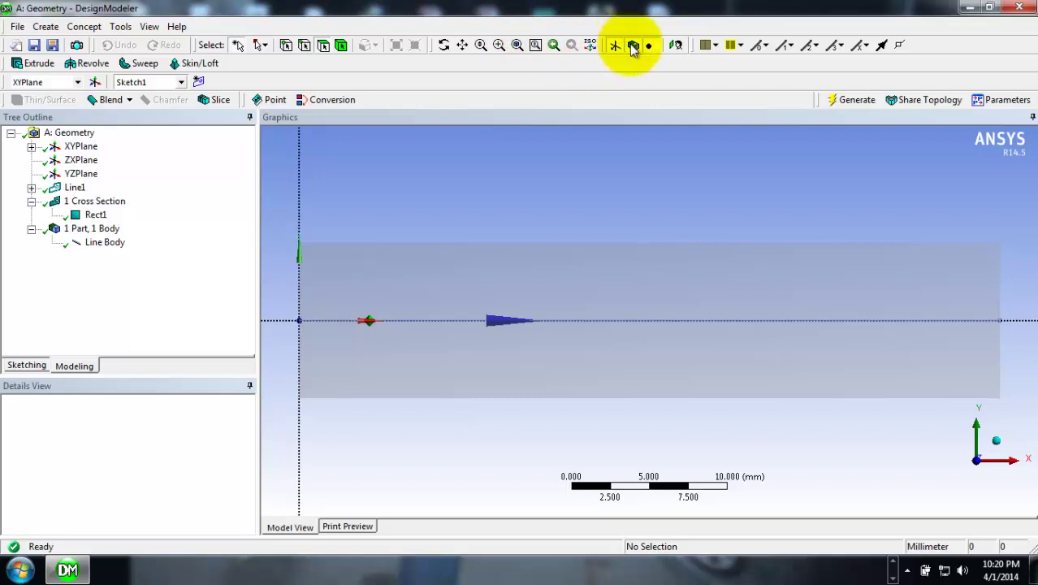
left_click(673, 173)
left_click(689, 188)
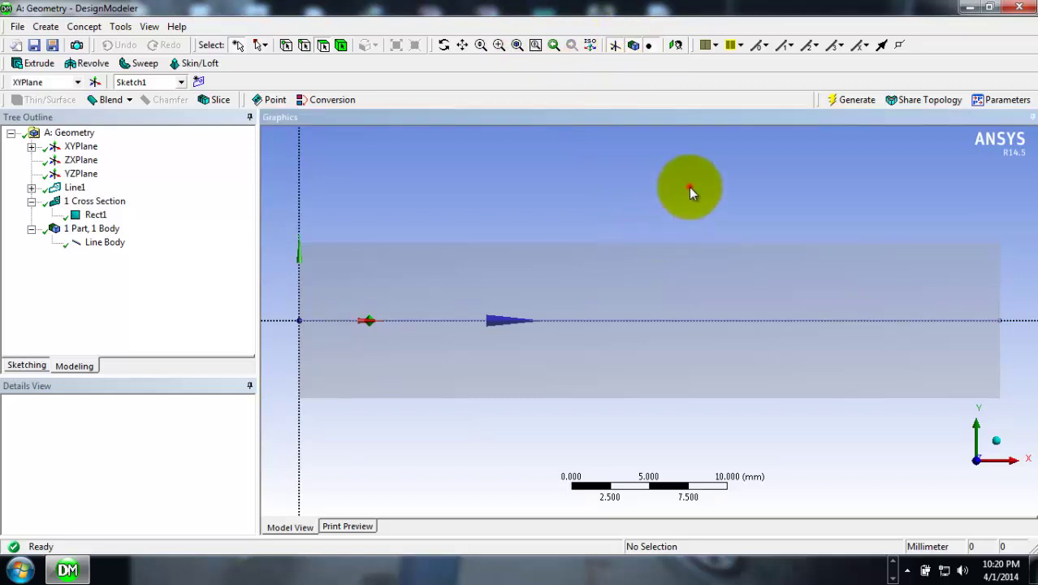
left_click(506, 324)
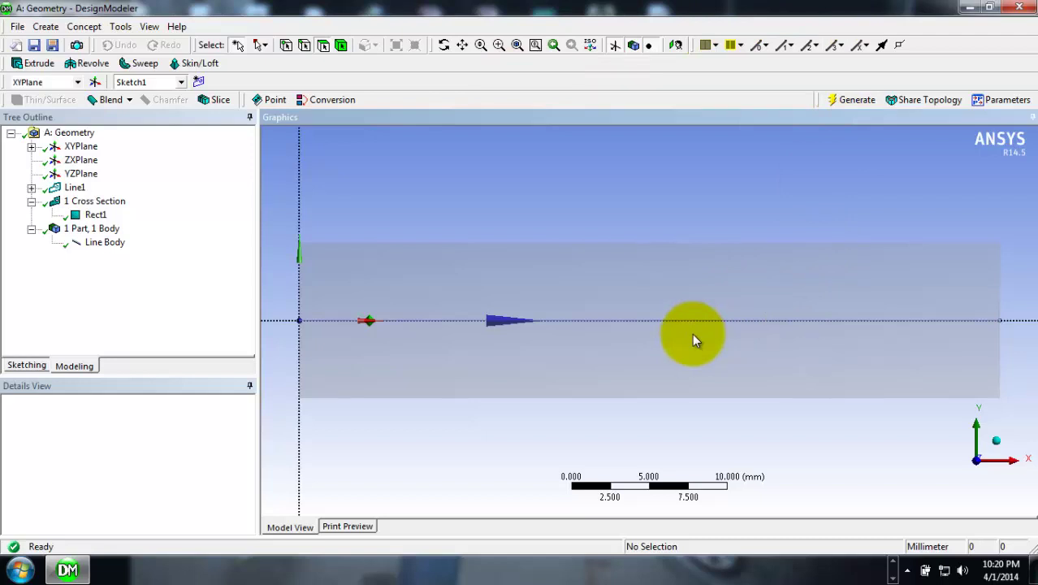
Rename the Rect1 cross section to rec
left_click(95, 214)
right_click(108, 220)
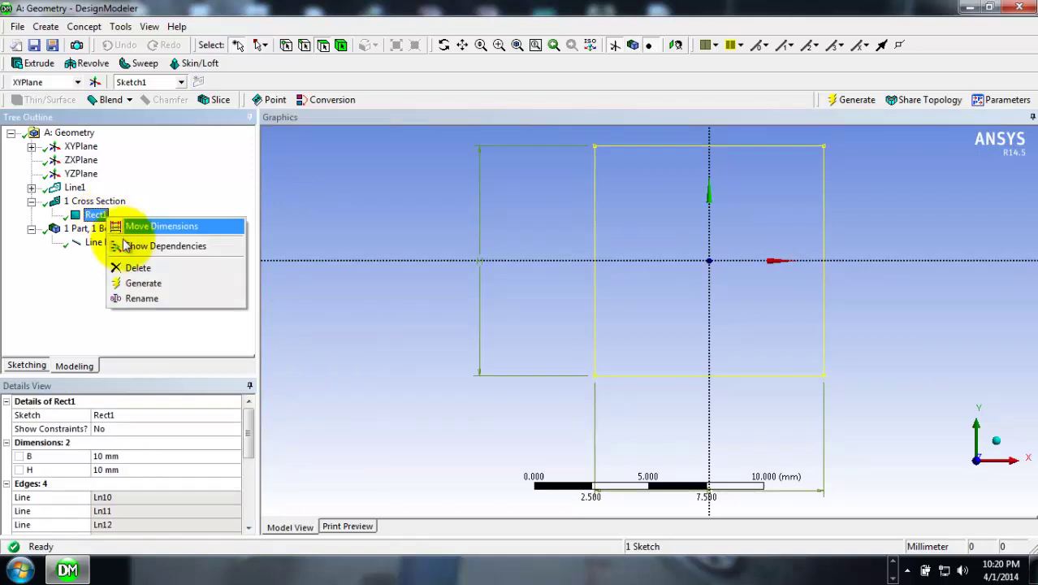
left_click(143, 299)
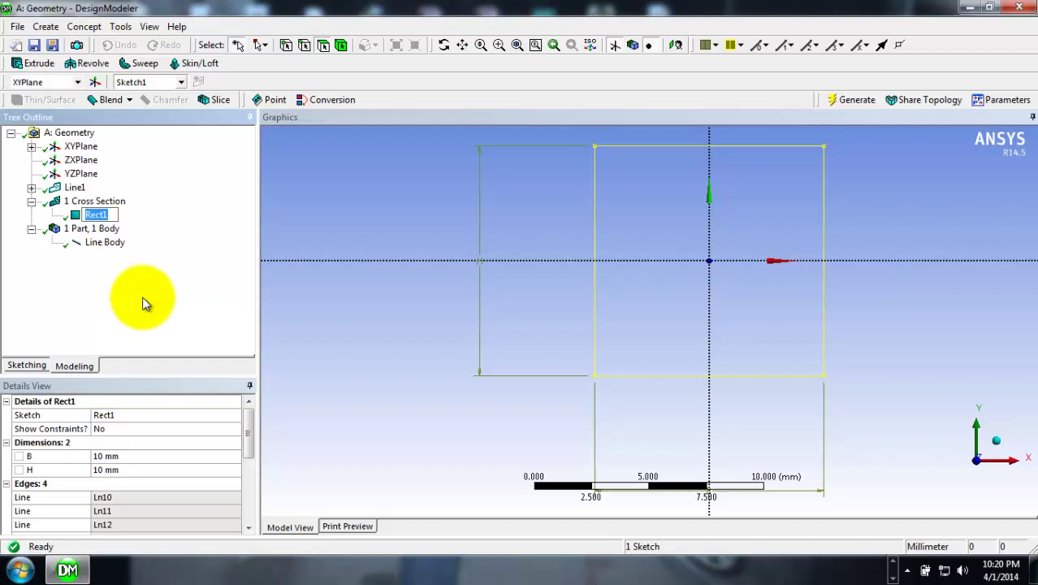
type("rec")
key("Return")
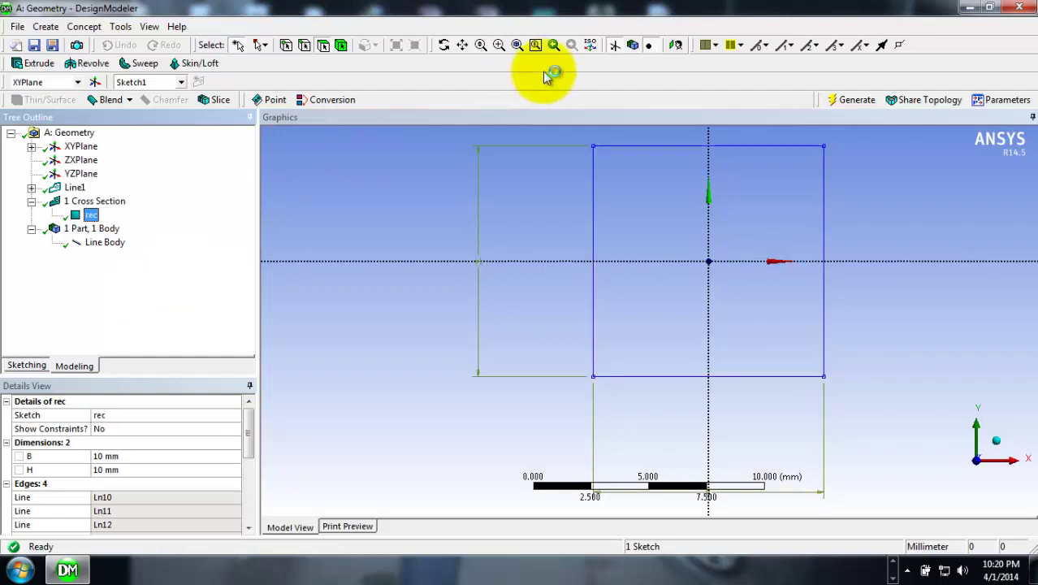
Switch to Workbench, add a Modal analysis system to the schematic and link its Geometry cell to the existing Geometry
left_click(967, 8)
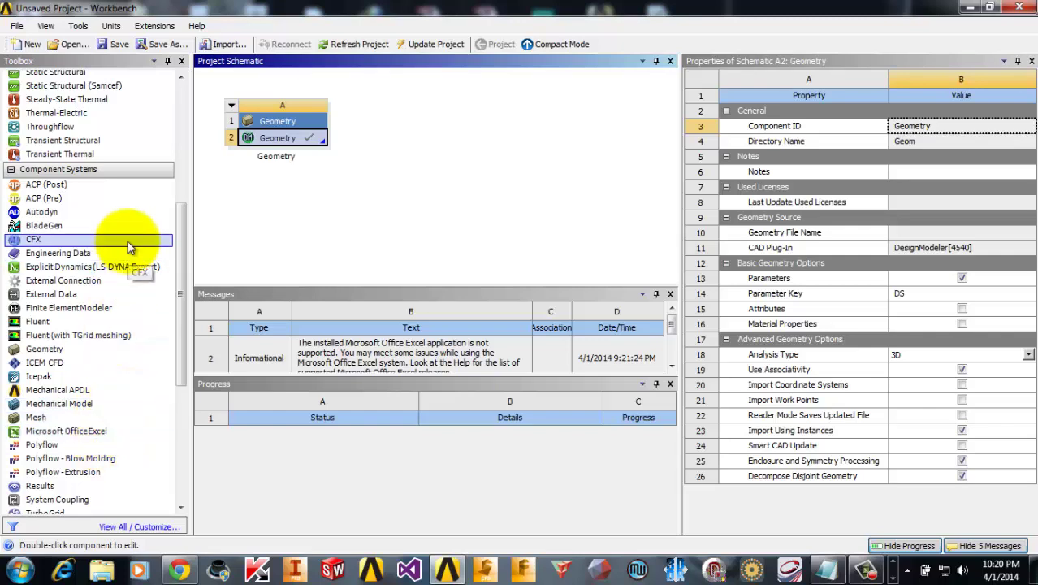
left_click_drag(183, 254, 189, 142)
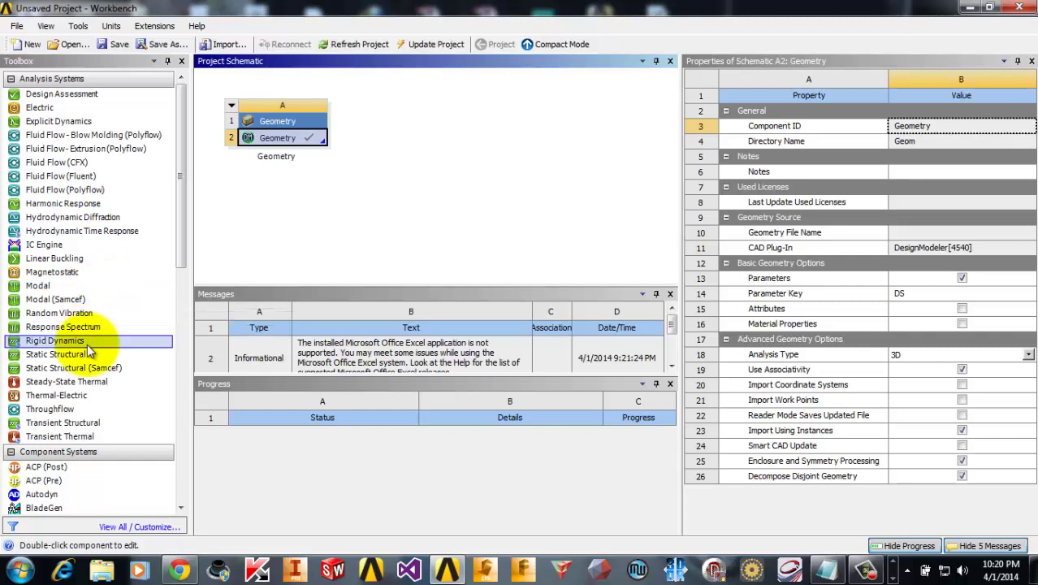
left_click_drag(87, 286, 423, 142)
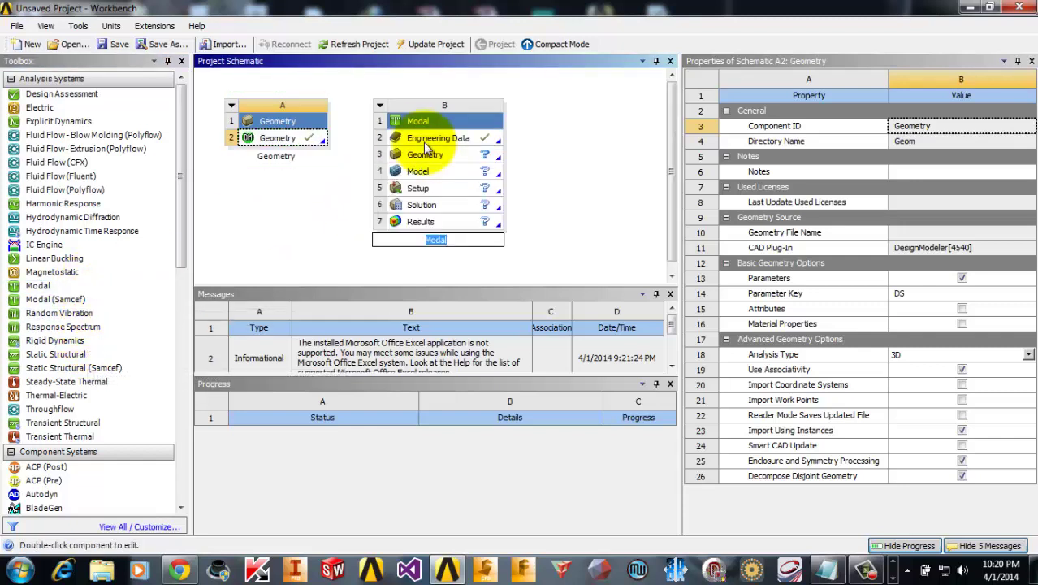
left_click_drag(312, 143, 410, 156)
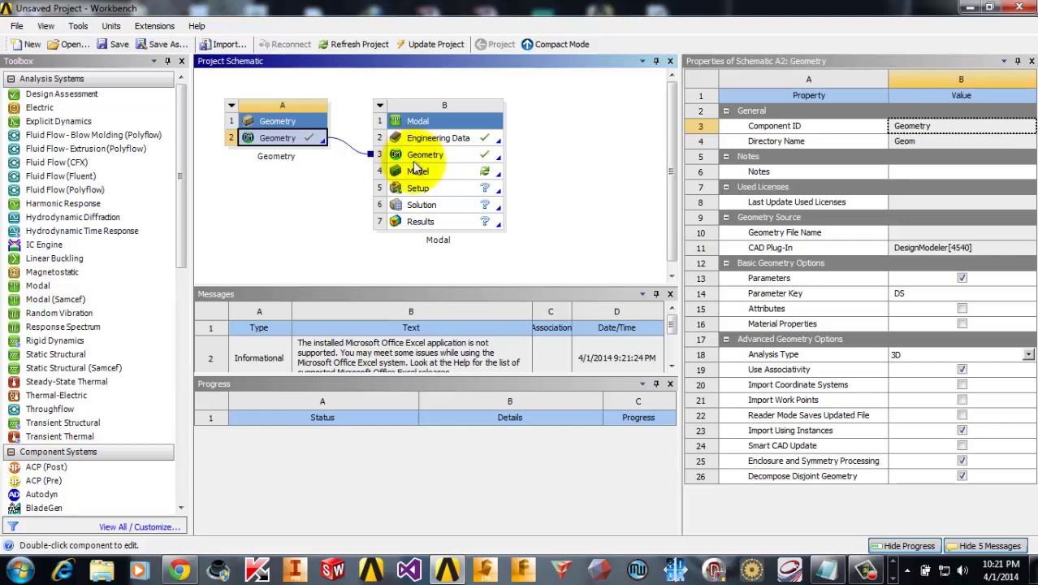
Open the Modal system's Model in Mechanical and set Max Modes to Find to 2 in the analysis settings
double_click(416, 171)
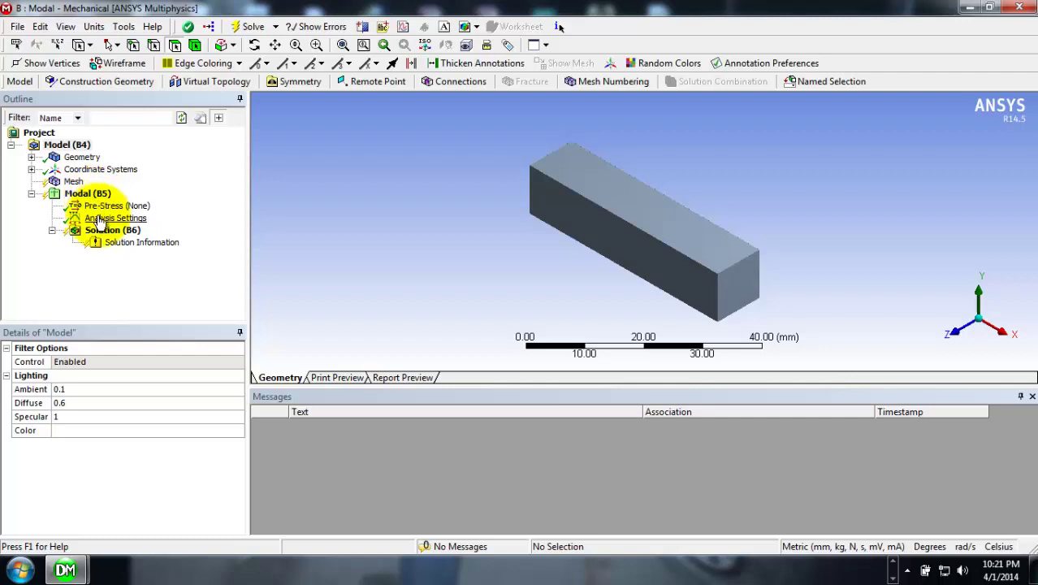
left_click(100, 218)
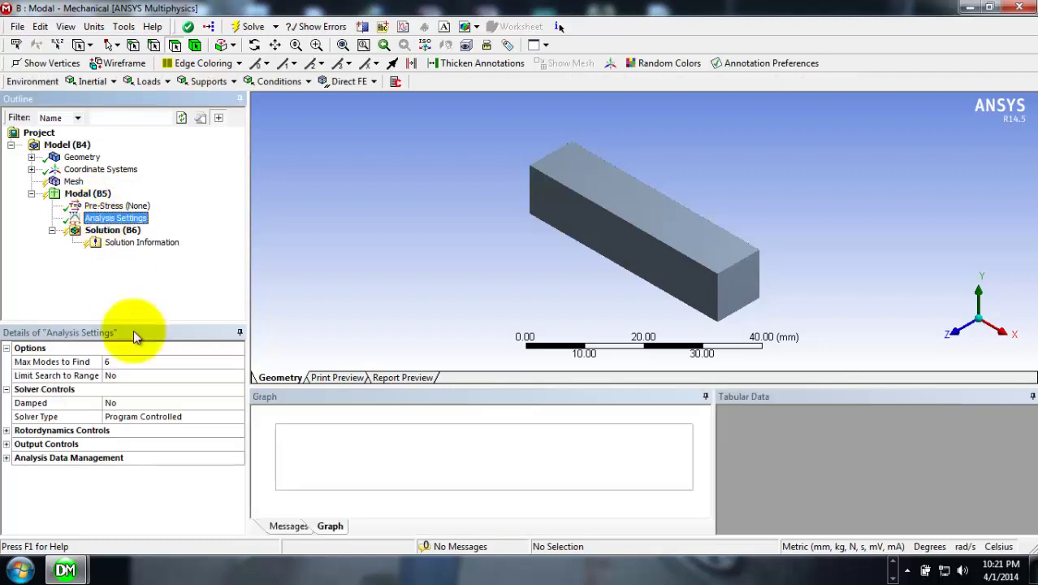
left_click(134, 362)
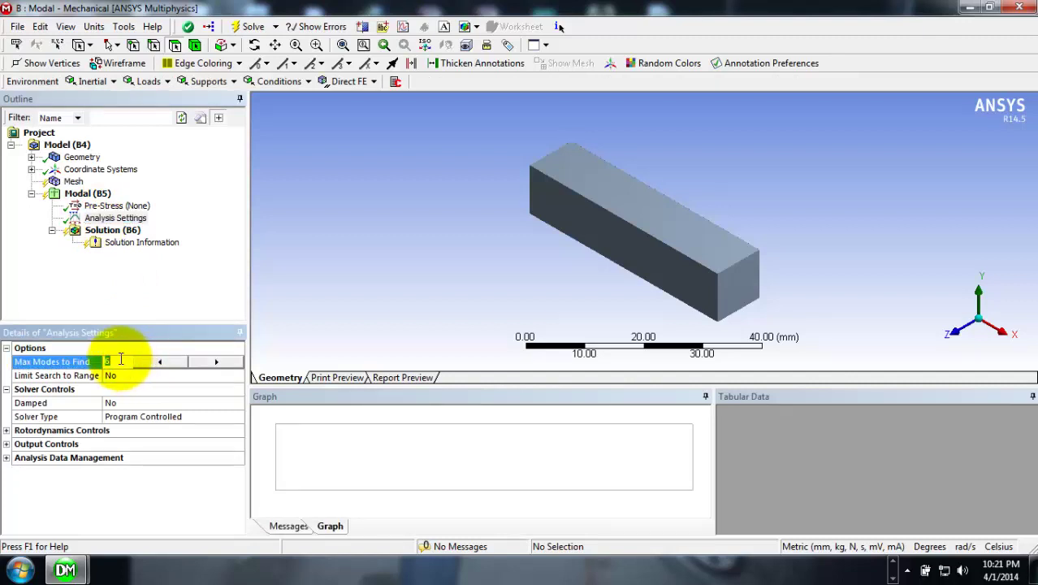
type("2")
key("Return")
Solve the modal analysis with the default mesh settings
left_click(71, 182)
right_click(72, 183)
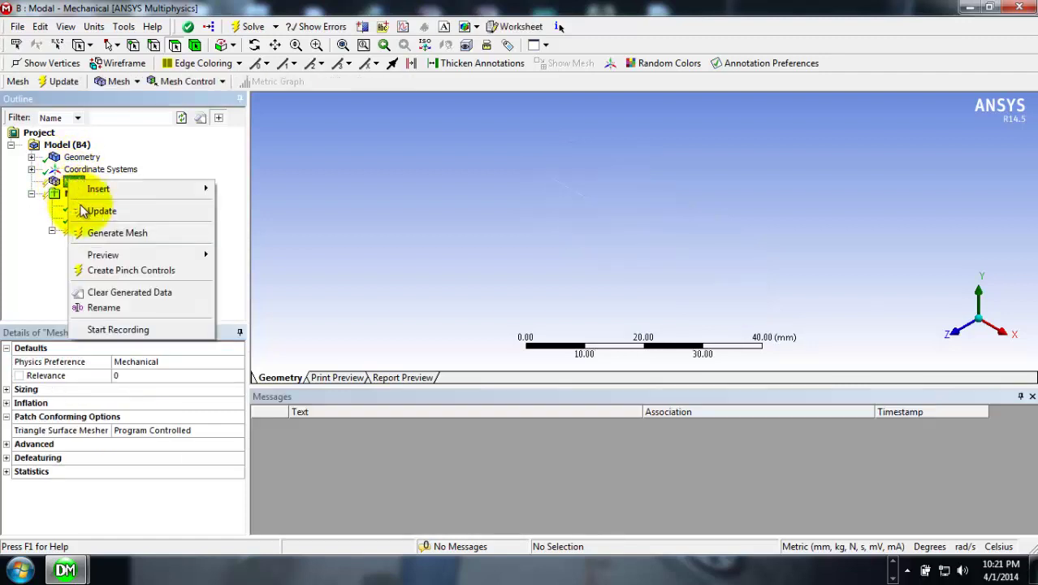
left_click(207, 150)
left_click(251, 27)
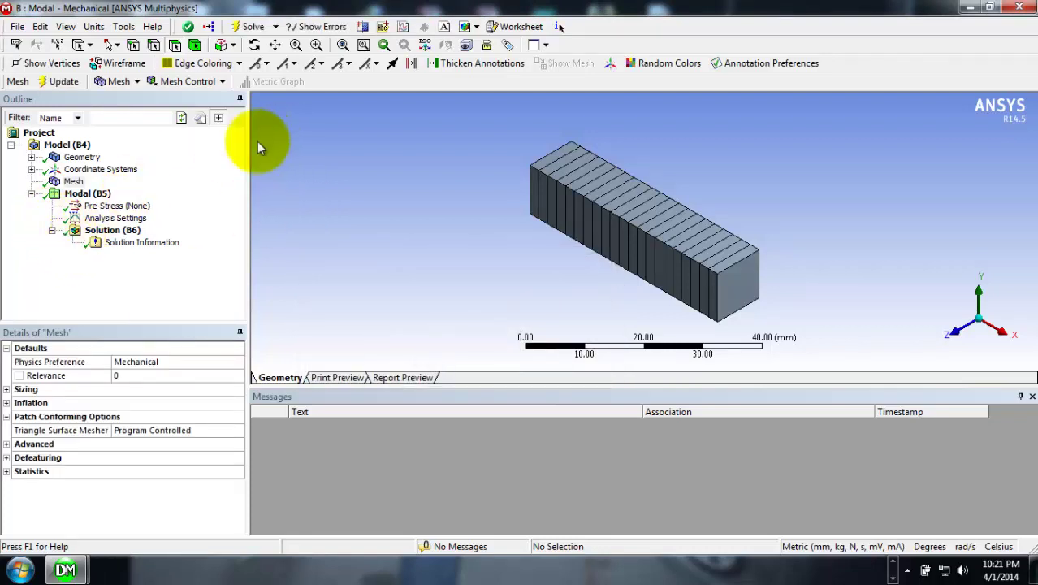
Add a Total Deformation result for mode 1 to the solution
left_click(128, 235)
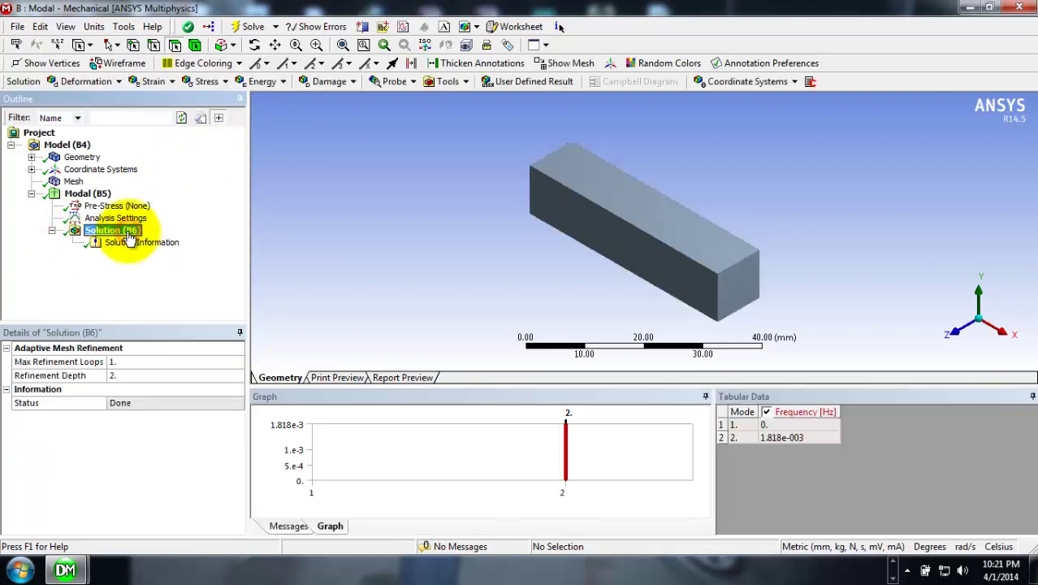
right_click(131, 235)
mouse_move(154, 241)
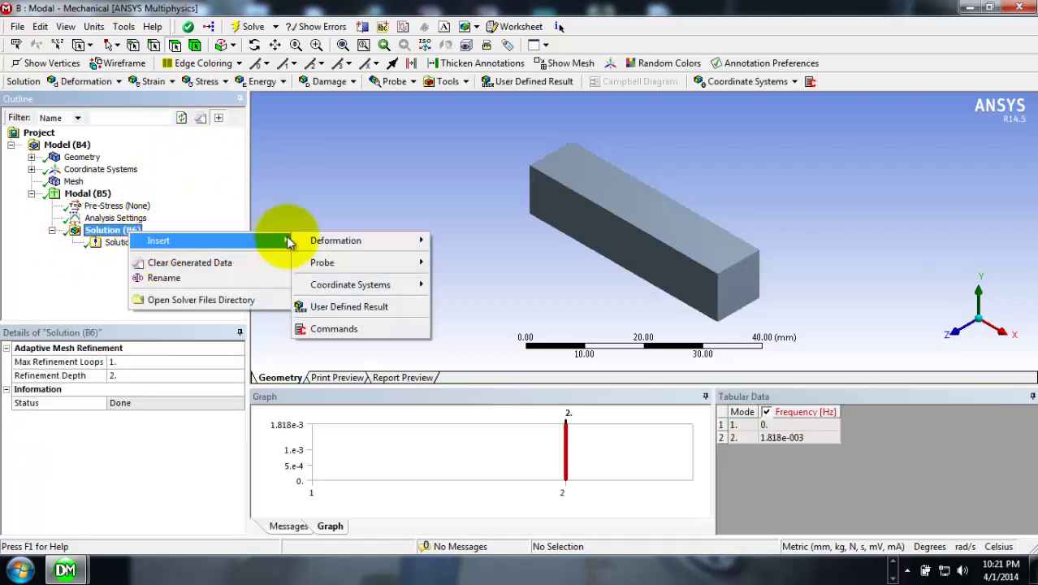
mouse_move(357, 240)
left_click(453, 240)
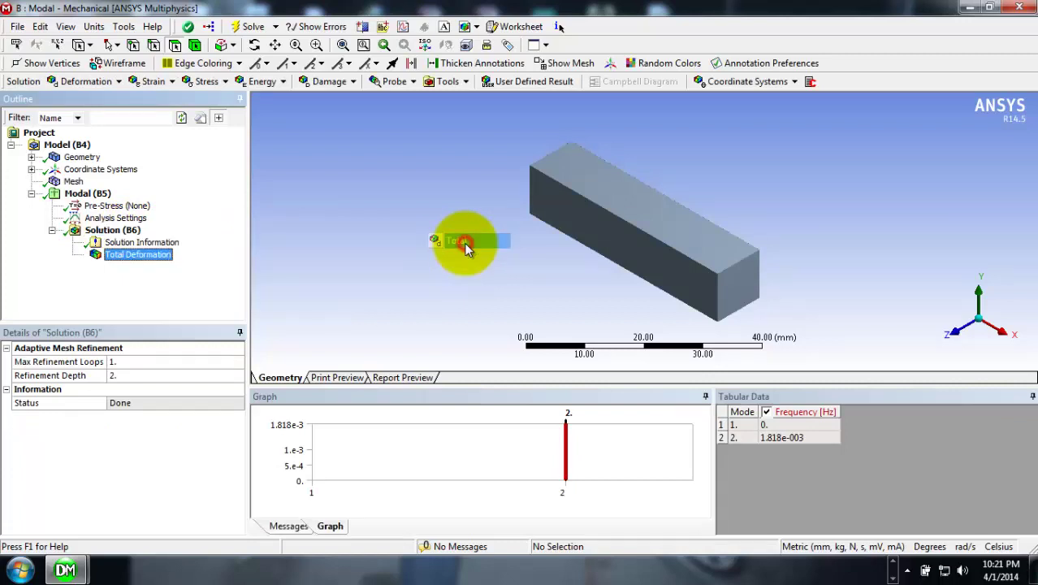
right_click(145, 258)
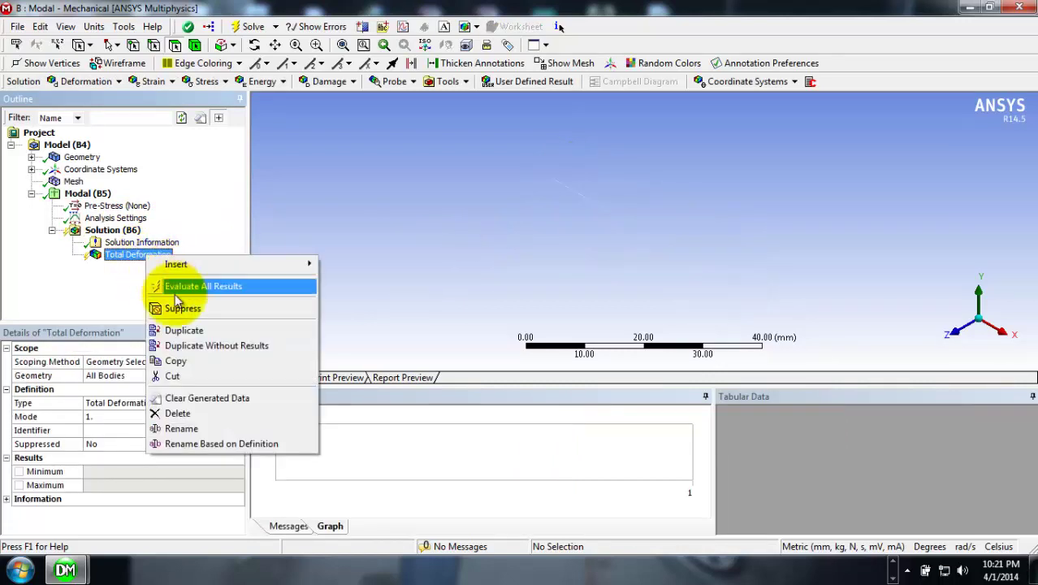
left_click(125, 298)
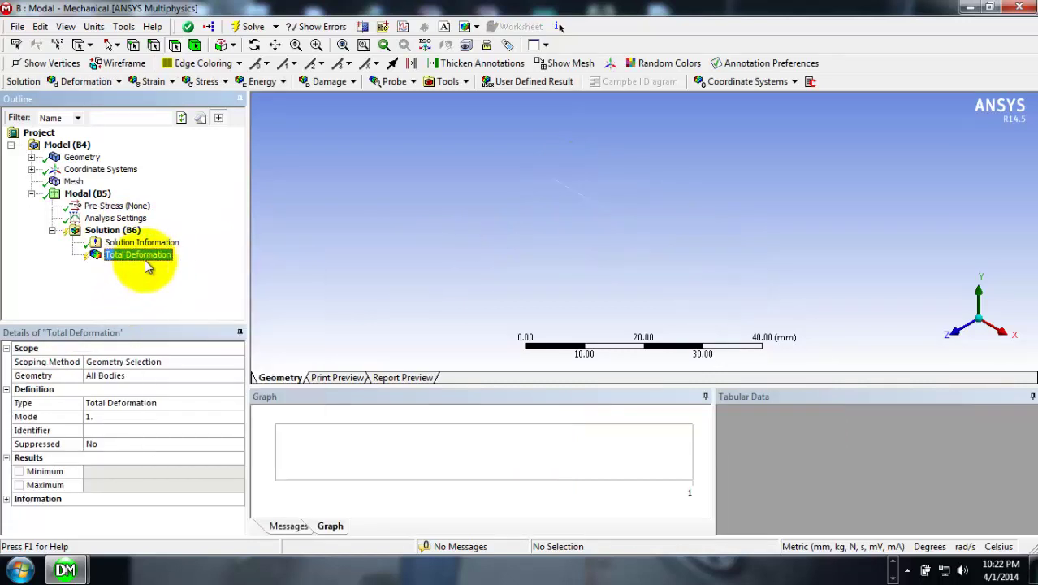
left_click(165, 418)
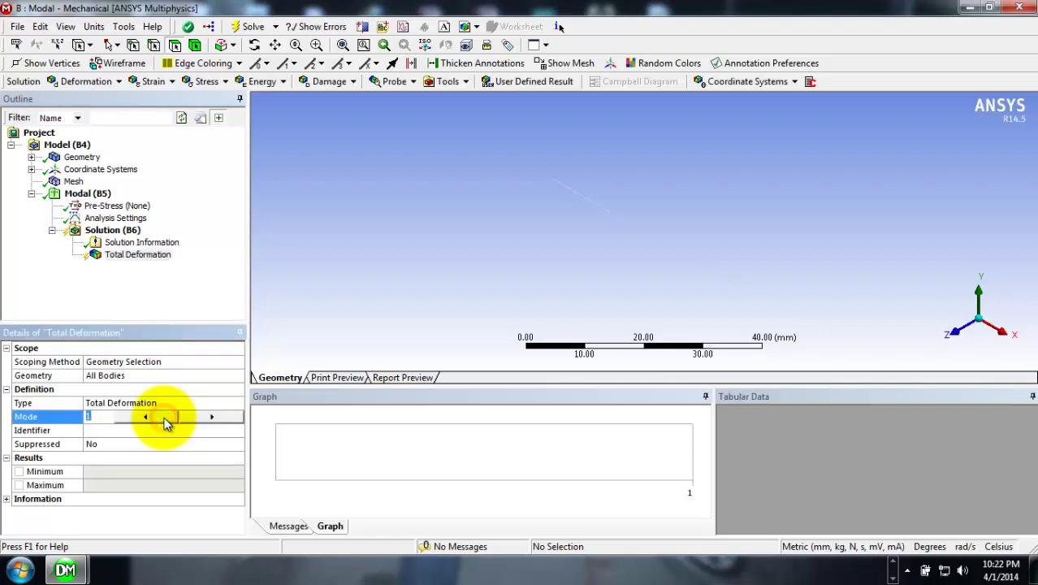
left_click(229, 289)
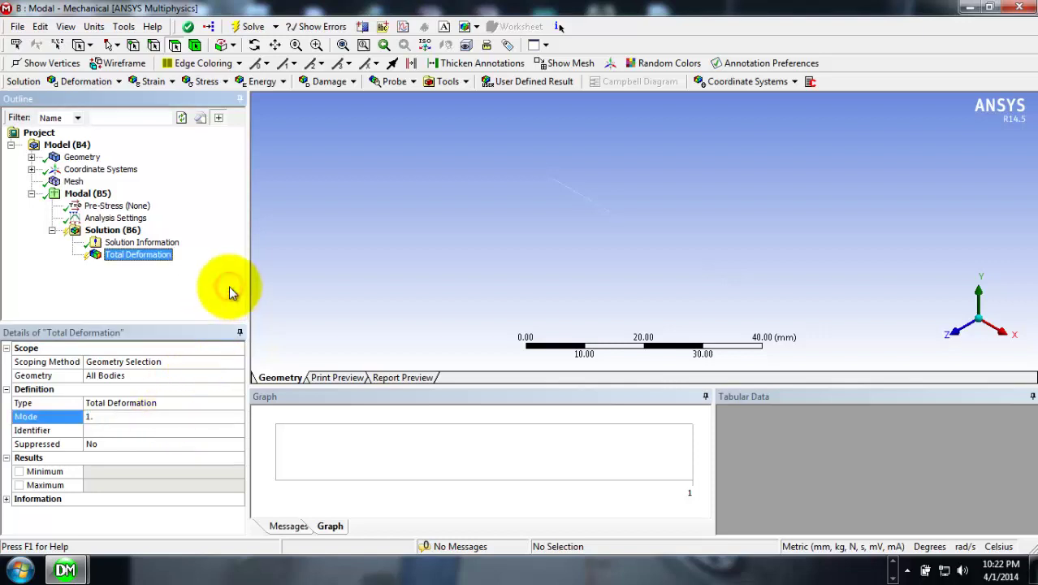
Add a second Total Deformation result to the solution and set its mode to 2
right_click(120, 231)
mouse_move(158, 234)
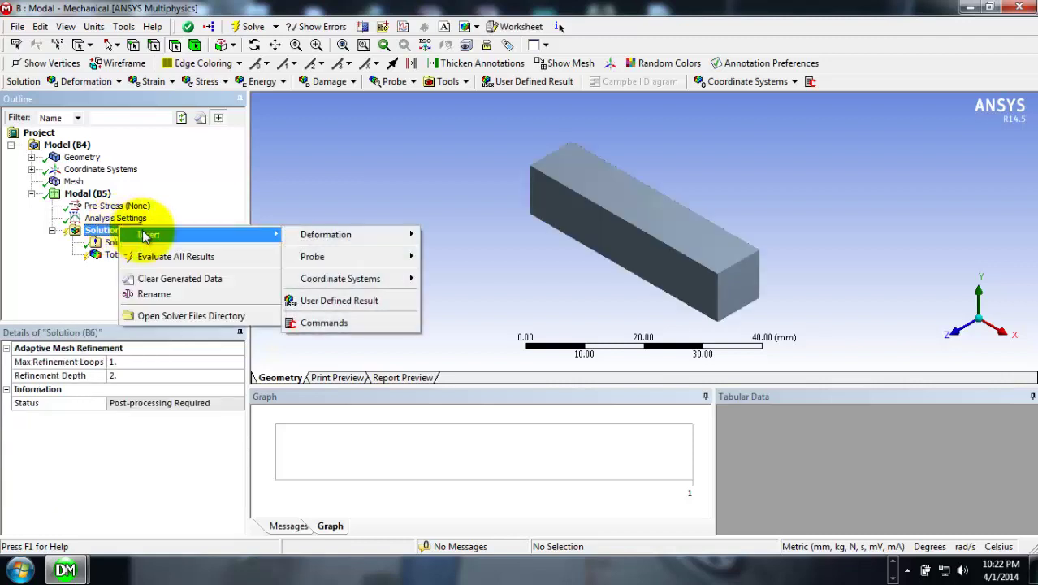
mouse_move(328, 240)
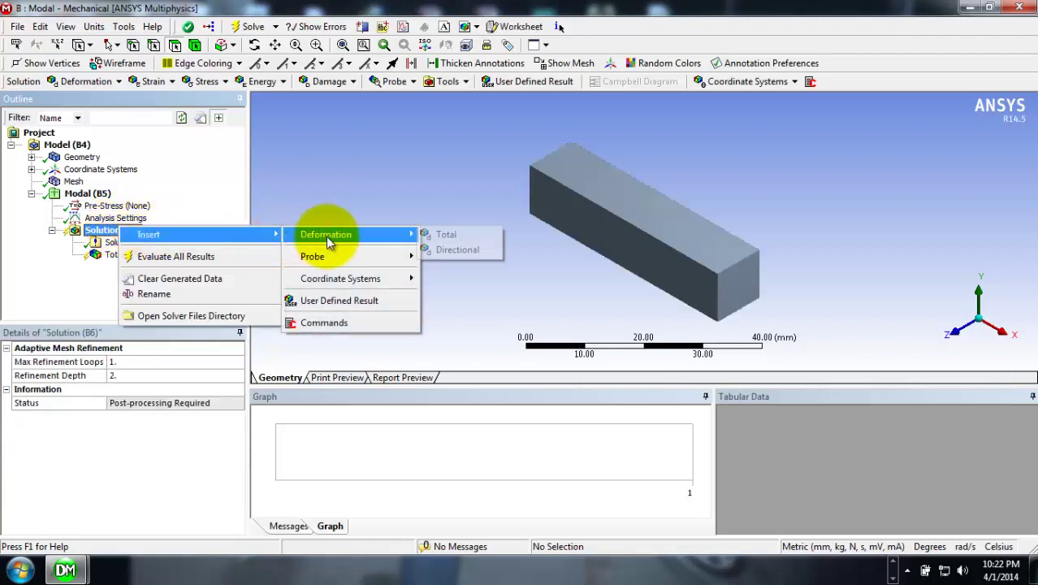
left_click(468, 236)
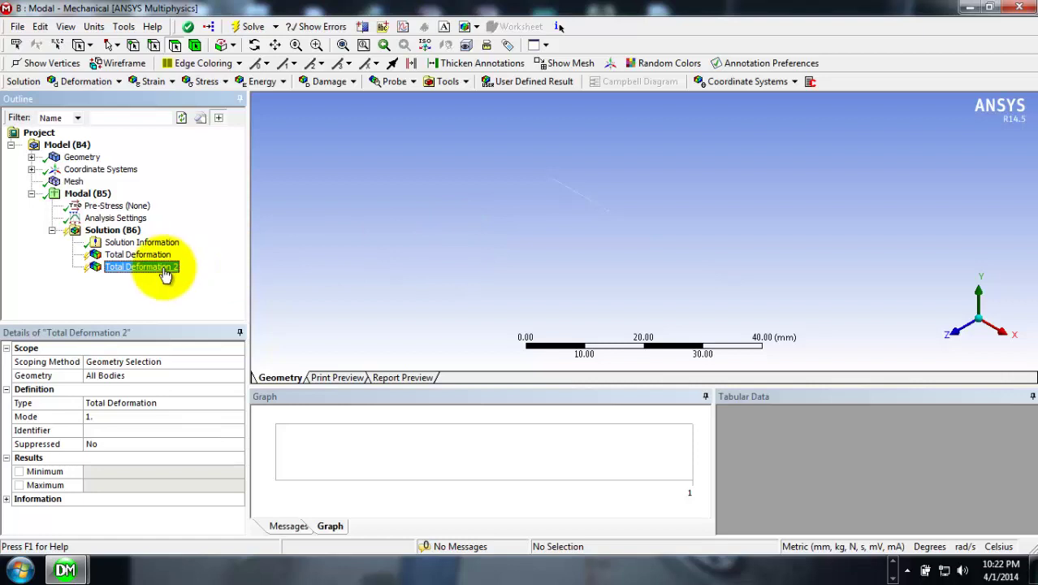
left_click(165, 417)
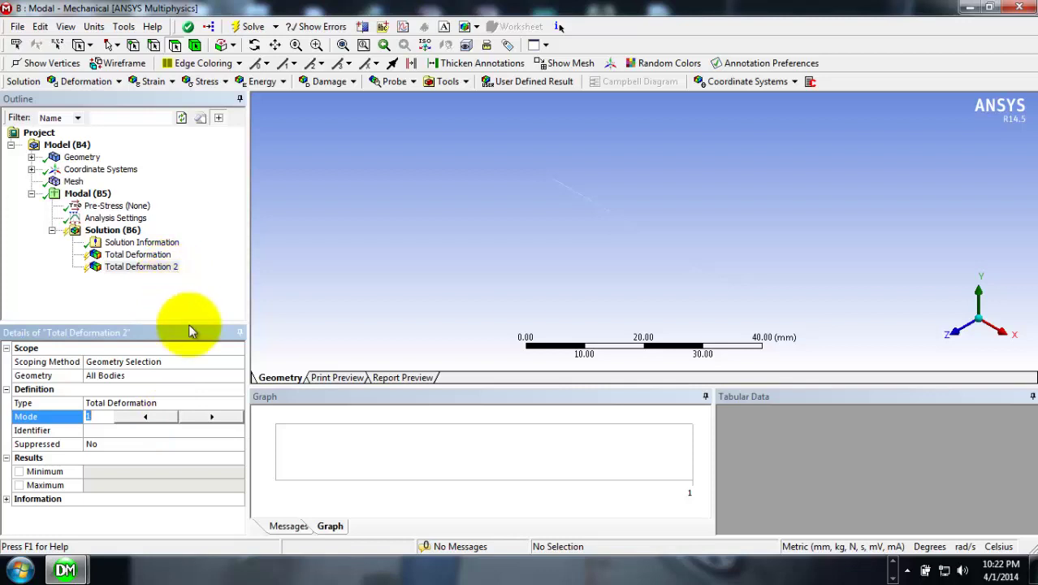
left_click(209, 418)
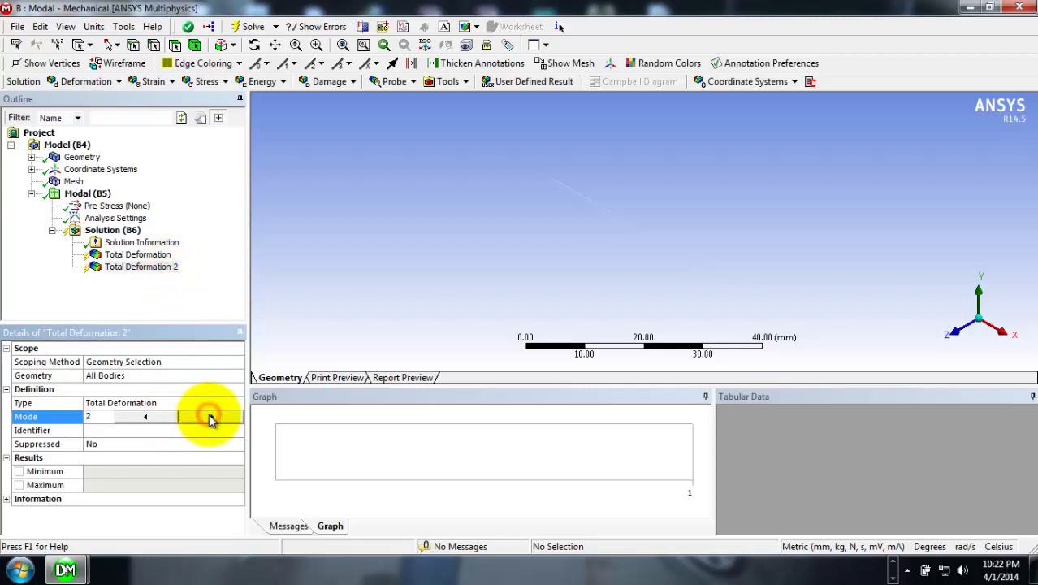
left_click(214, 270)
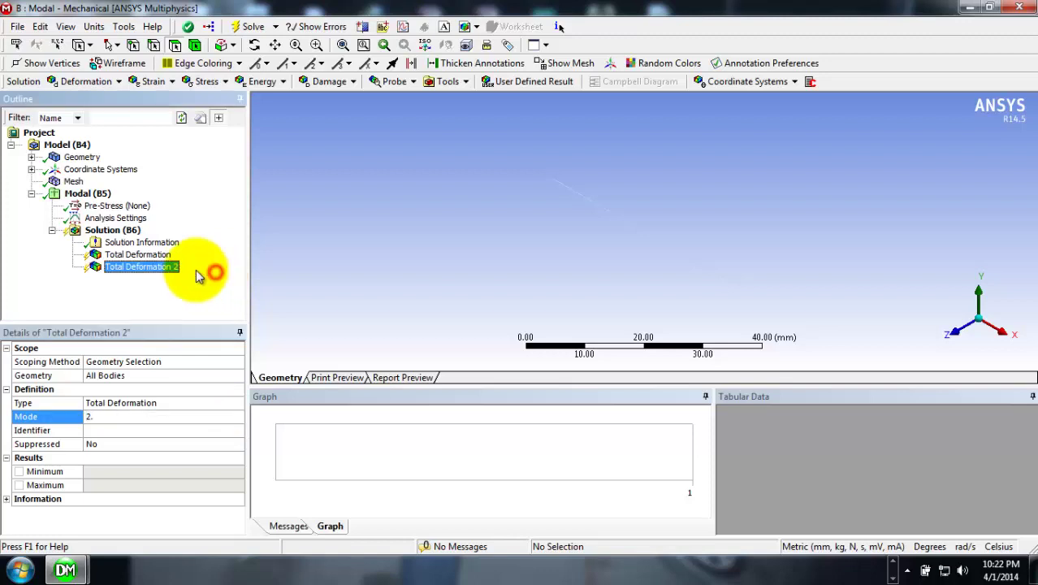
Evaluate all results and view the deformation plots of both modes
right_click(130, 231)
left_click(156, 260)
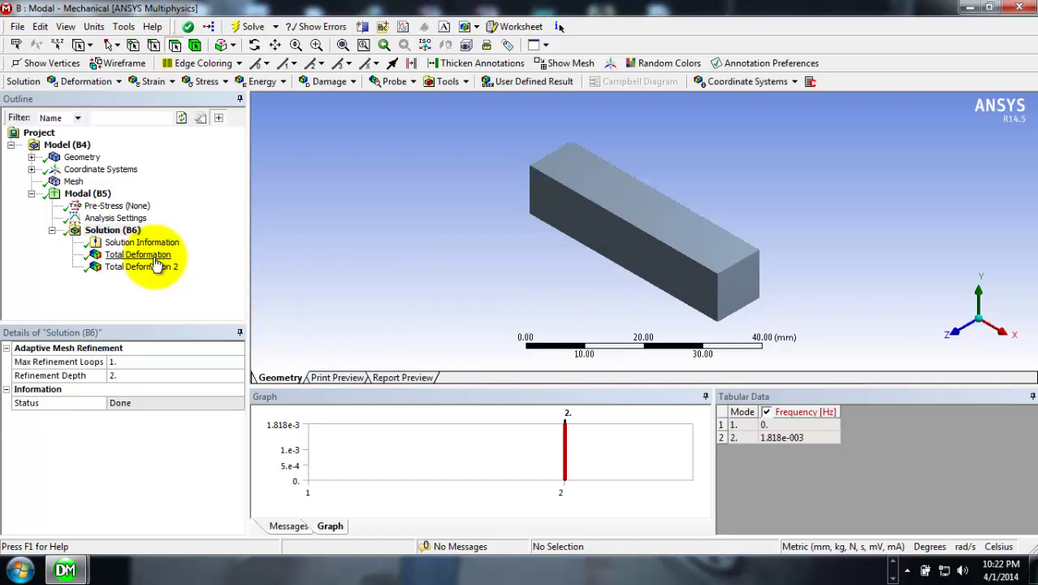
left_click(154, 256)
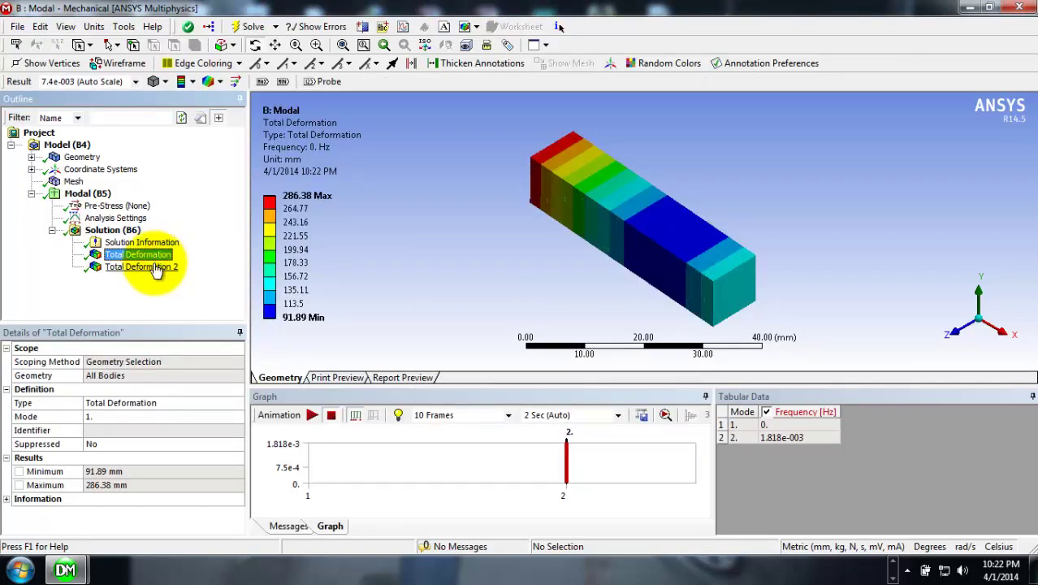
left_click(154, 267)
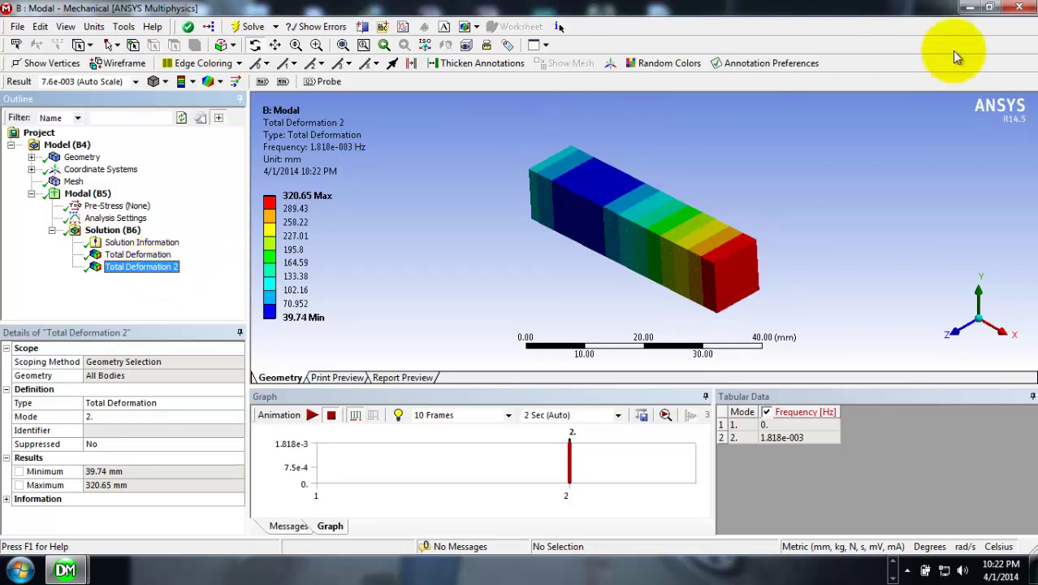
Switch back to Workbench and review the linked Geometry and Modal systems in the project schematic
left_click(977, 12)
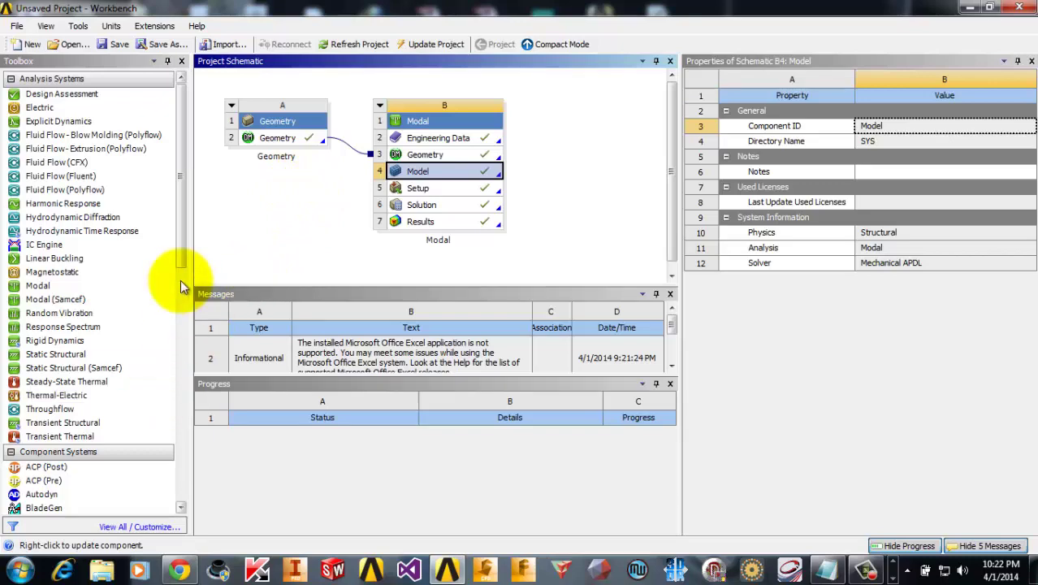
left_click(184, 260)
left_click_drag(183, 260, 181, 325)
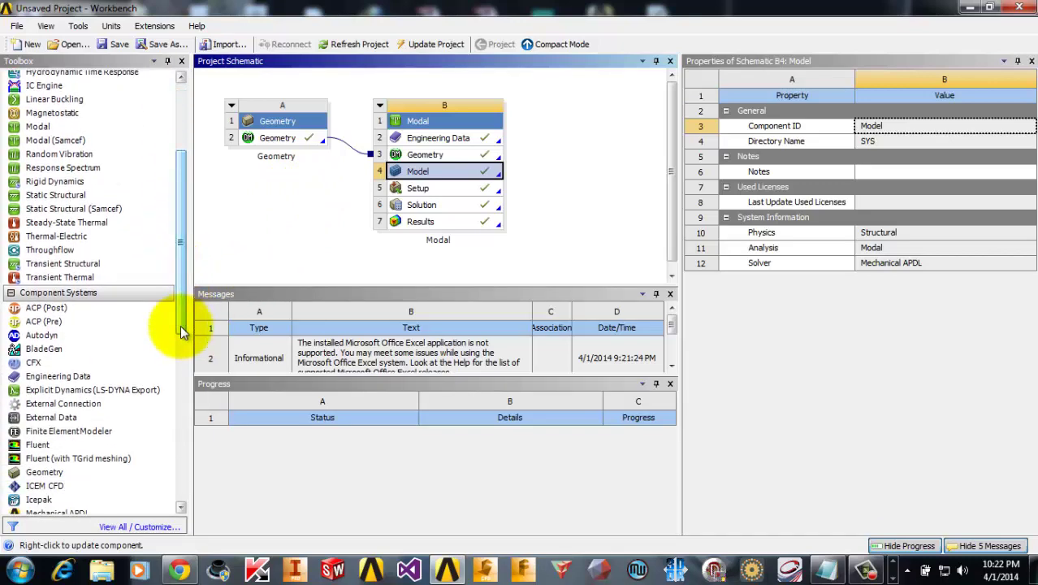
left_click(318, 195)
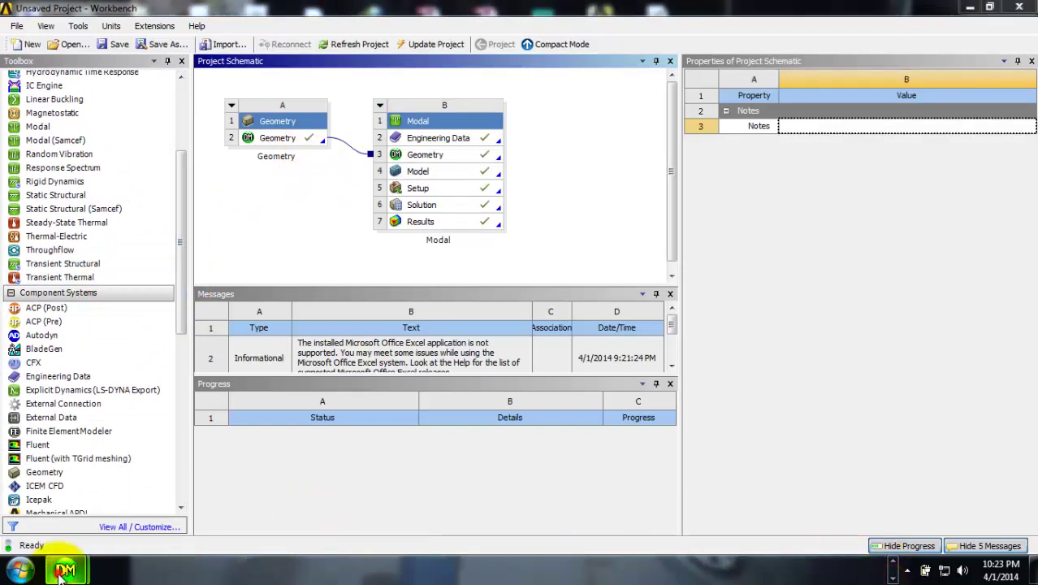
Bring up DesignModeler, switch to test script.js in Notepad, and read its commands for creating and naming the rectangular and circular cross sections
mouse_move(65, 569)
left_click(87, 542)
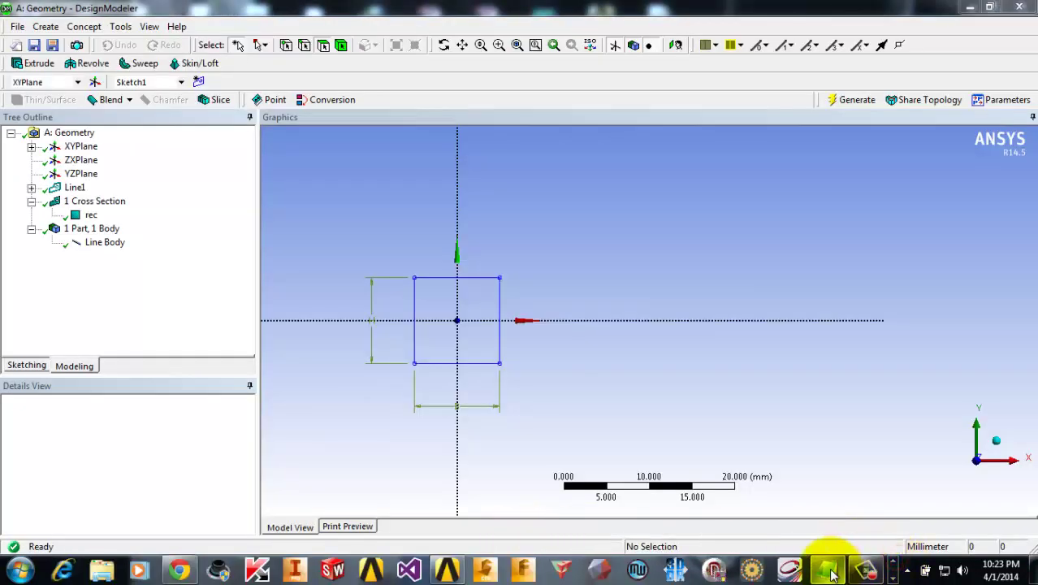
left_click(828, 571)
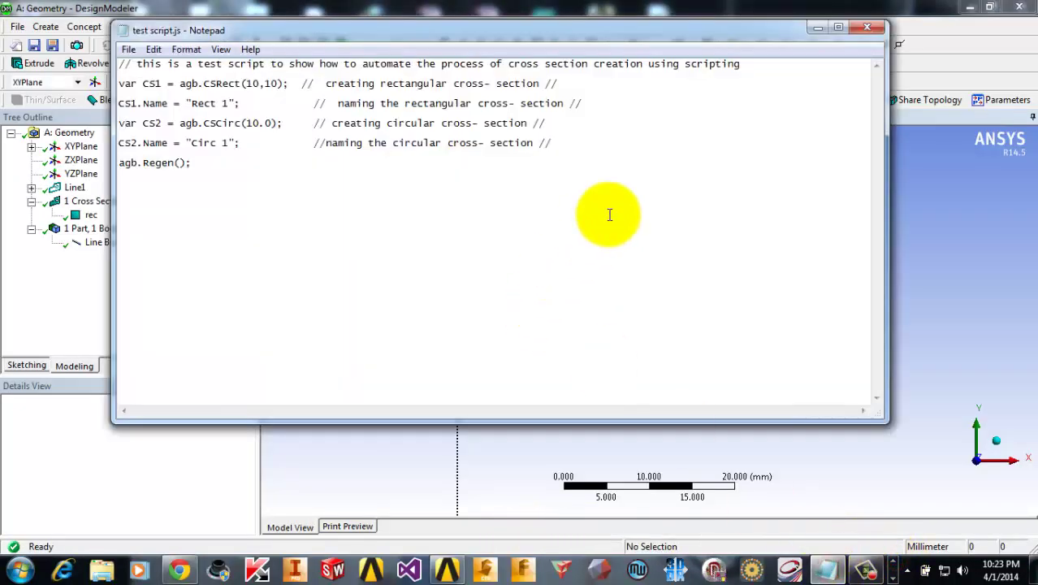
left_click(839, 29)
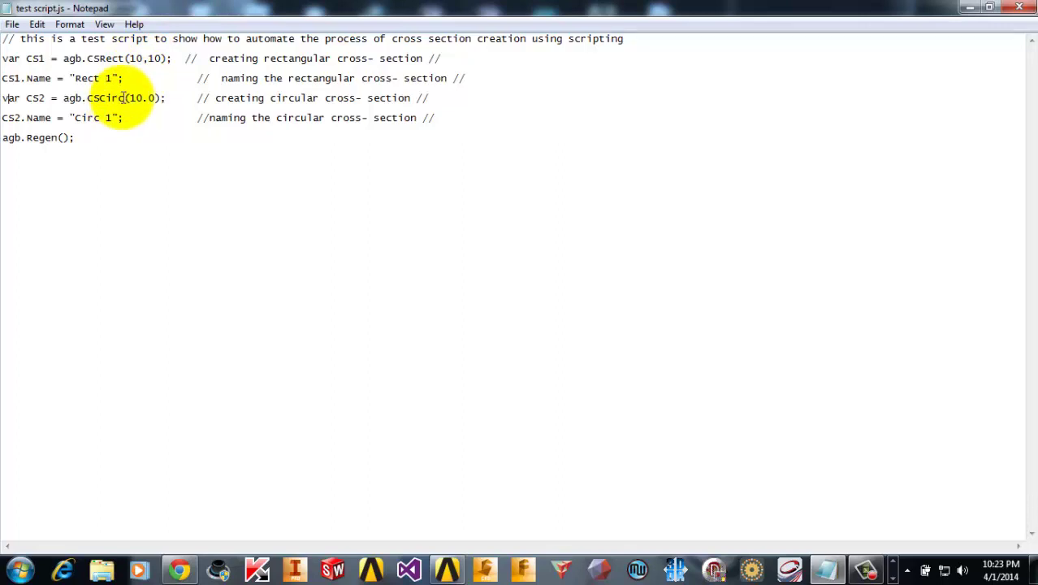
left_click(155, 98)
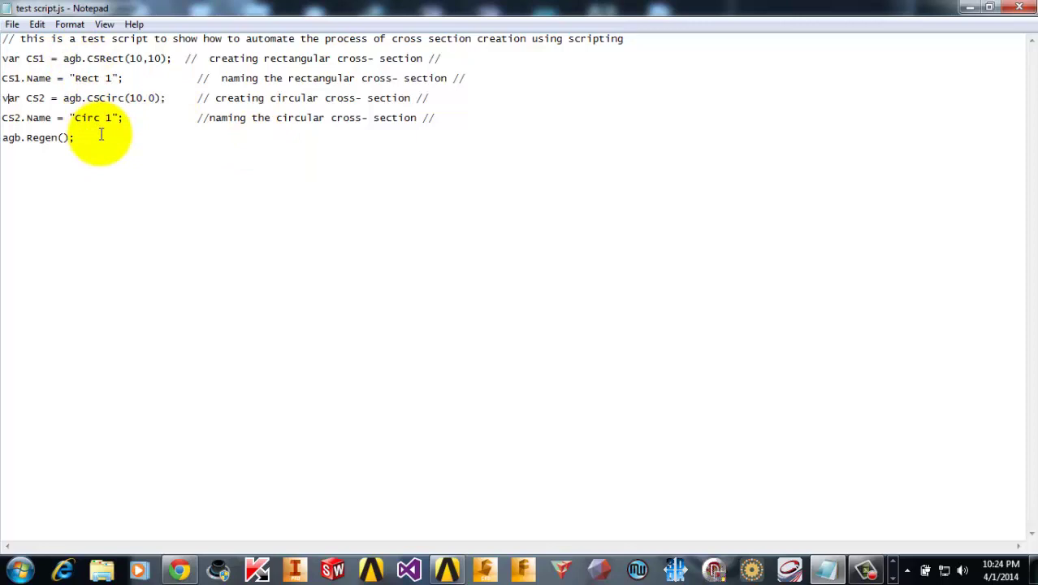
Save the script to the Desktop as "test script.js" with the file type All Files, replacing the existing file
left_click(12, 25)
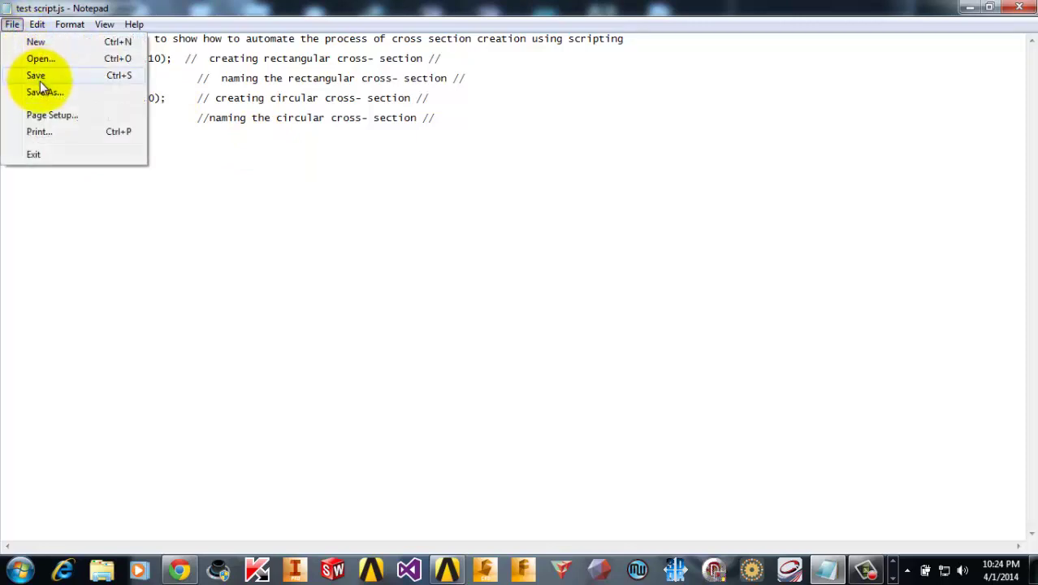
left_click(37, 77)
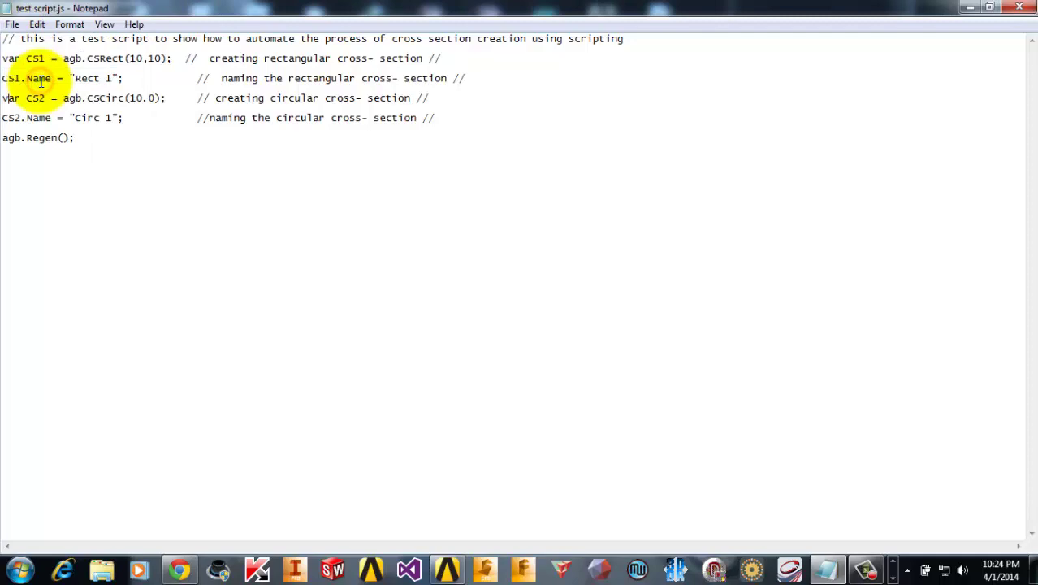
left_click(12, 27)
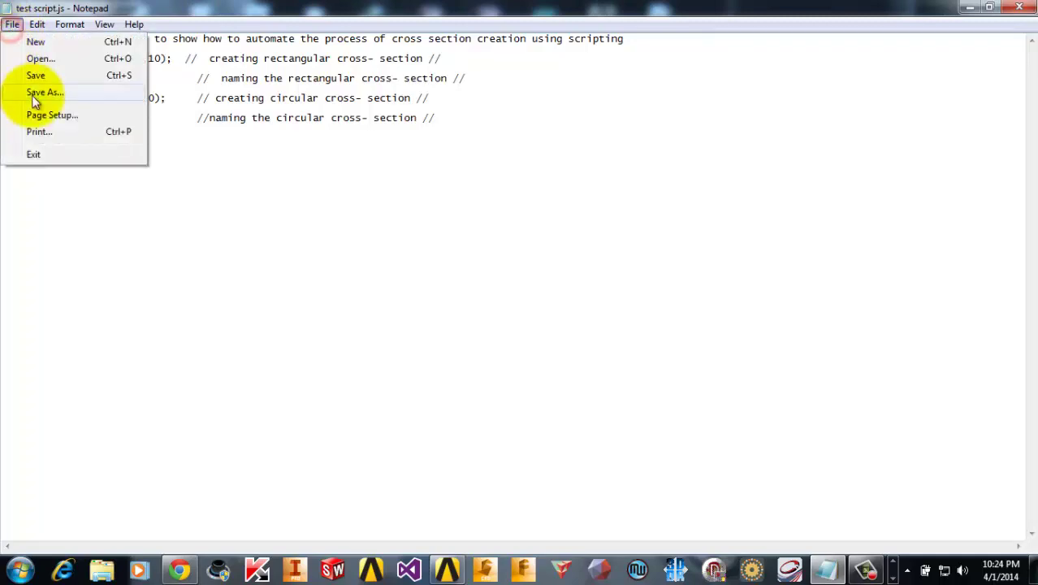
left_click(38, 94)
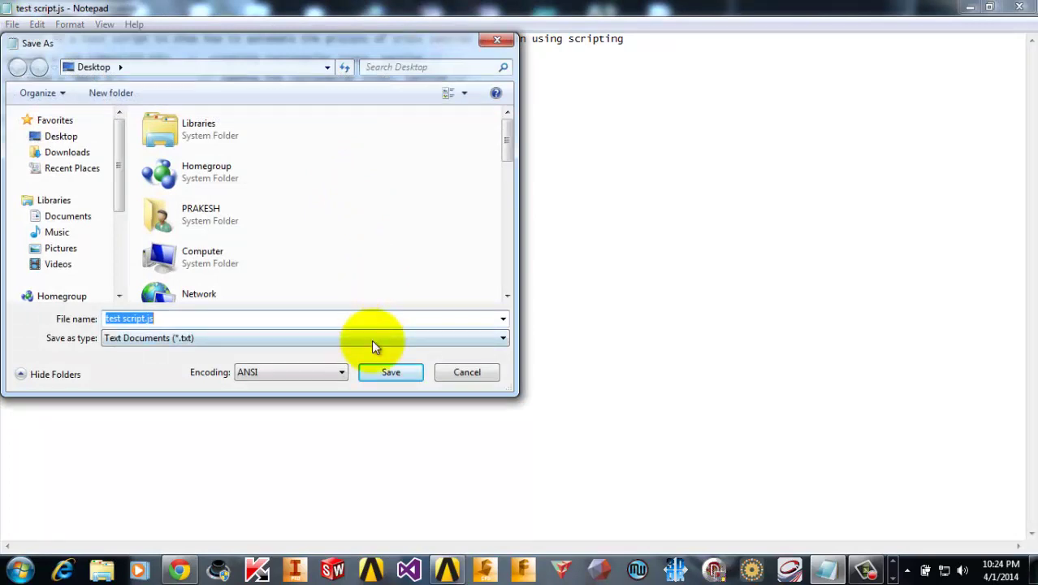
left_click(372, 339)
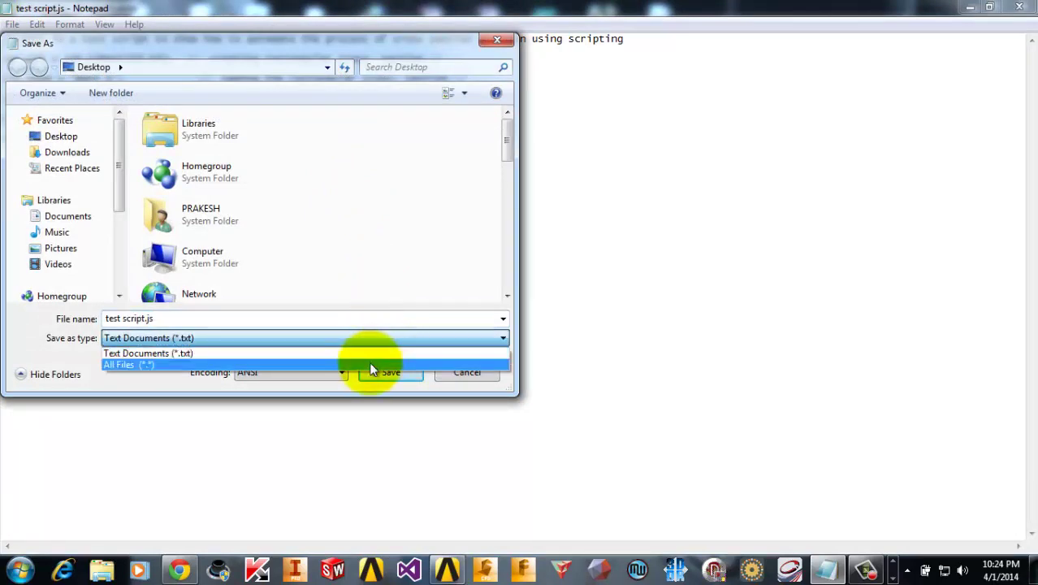
left_click(369, 363)
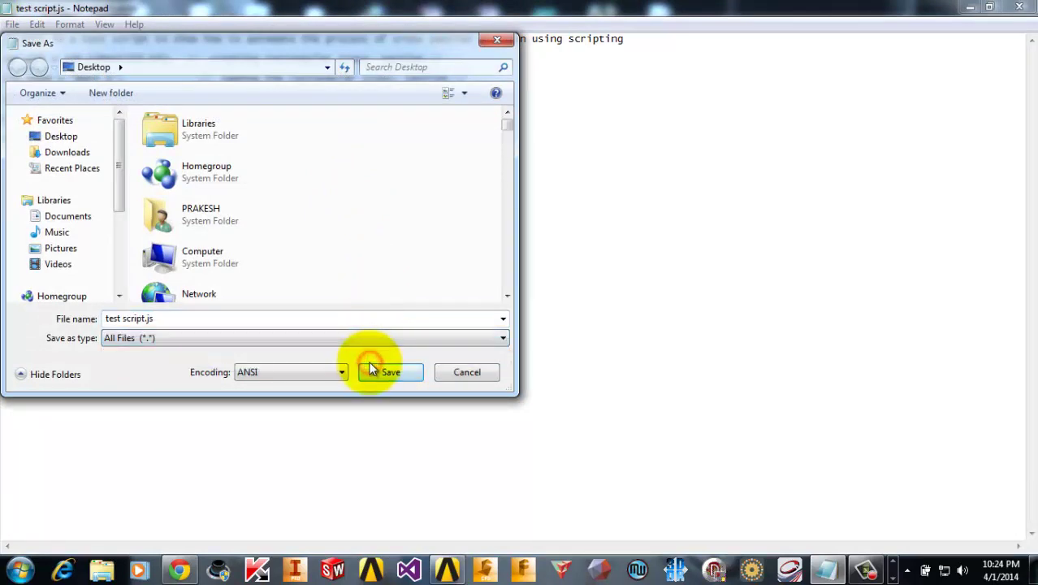
left_click(357, 317)
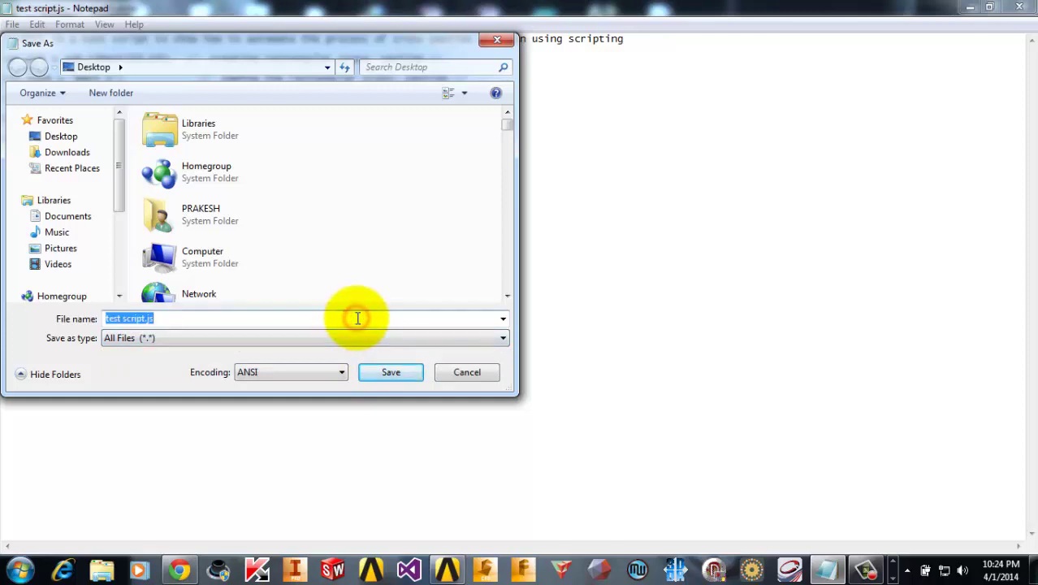
key("End")
key("BackSpace")
key("BackSpace")
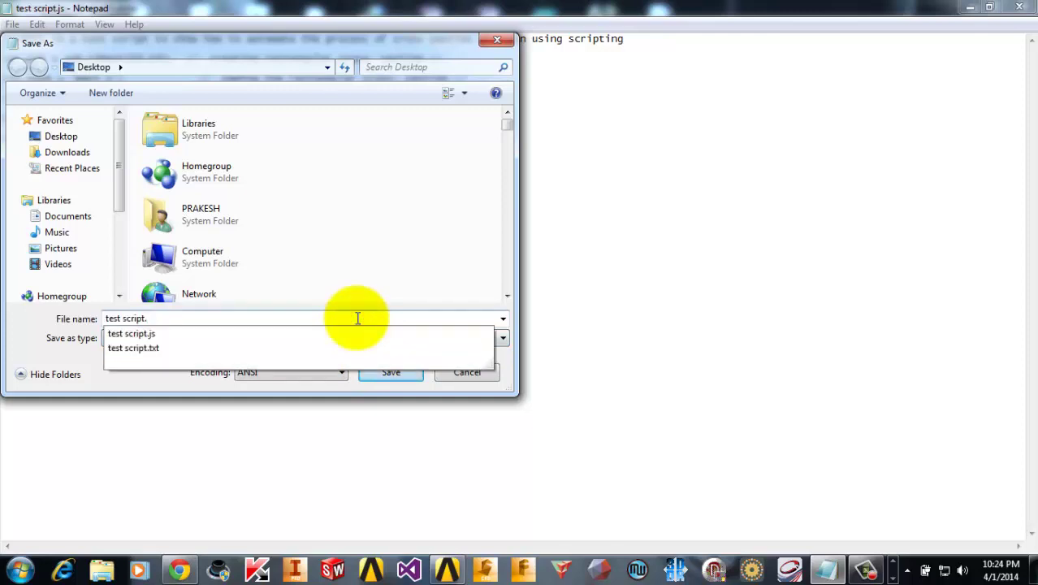
type("js")
key("Return")
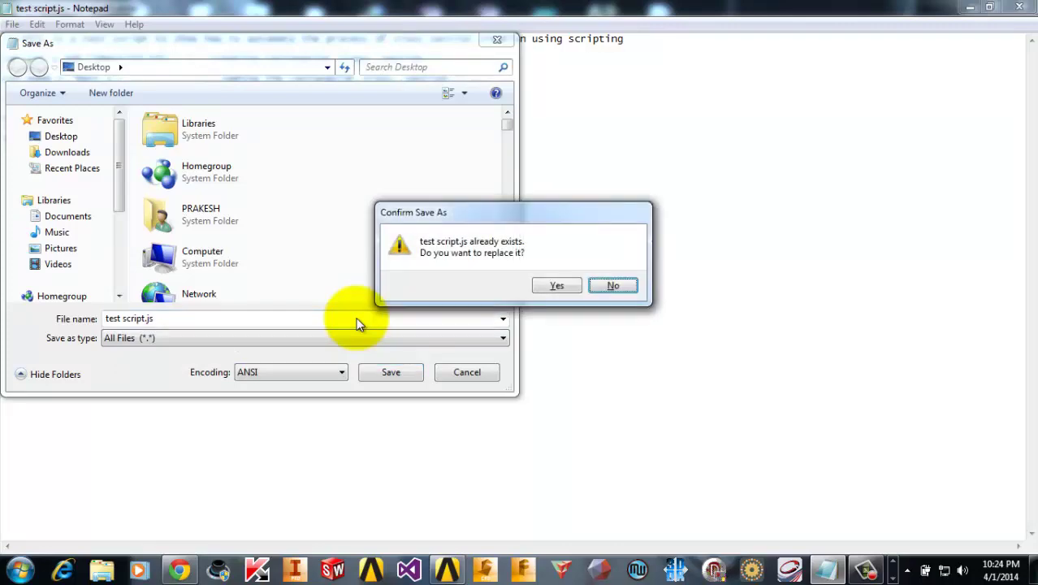
key("Return")
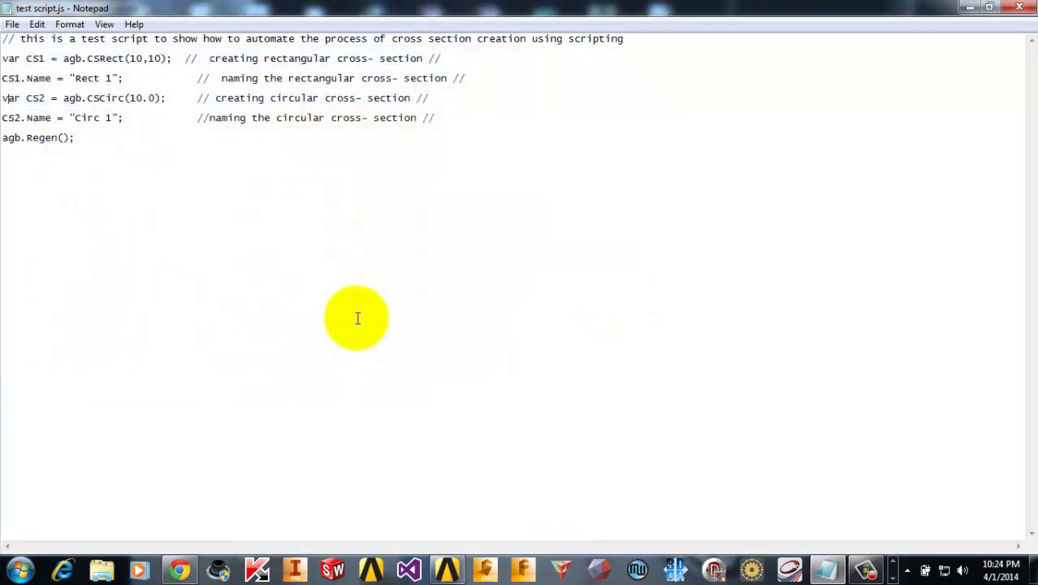
Return to DesignModeler and run test script.js from the Desktop to create the cross sections
left_click(967, 8)
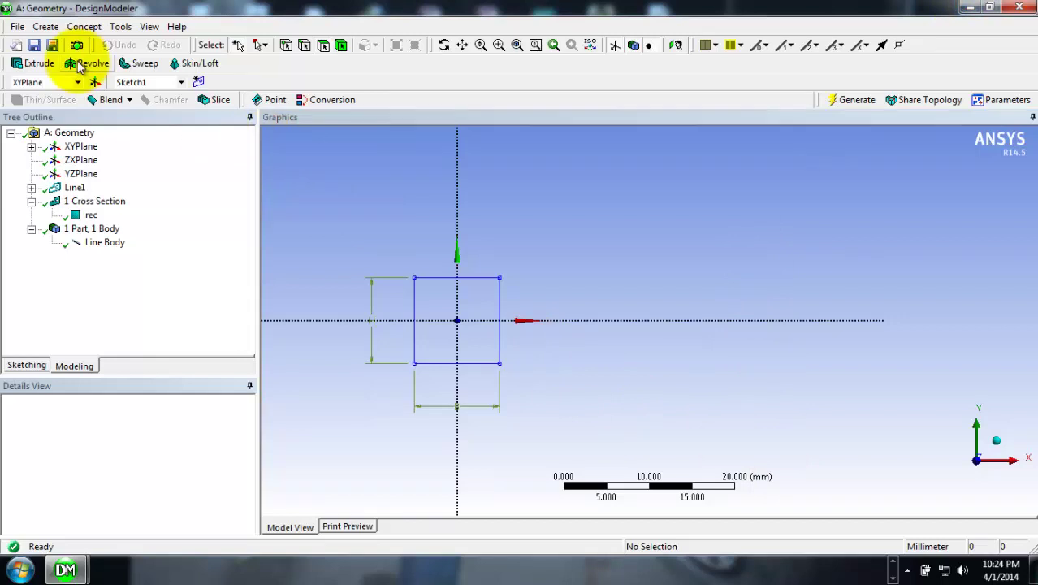
left_click(17, 26)
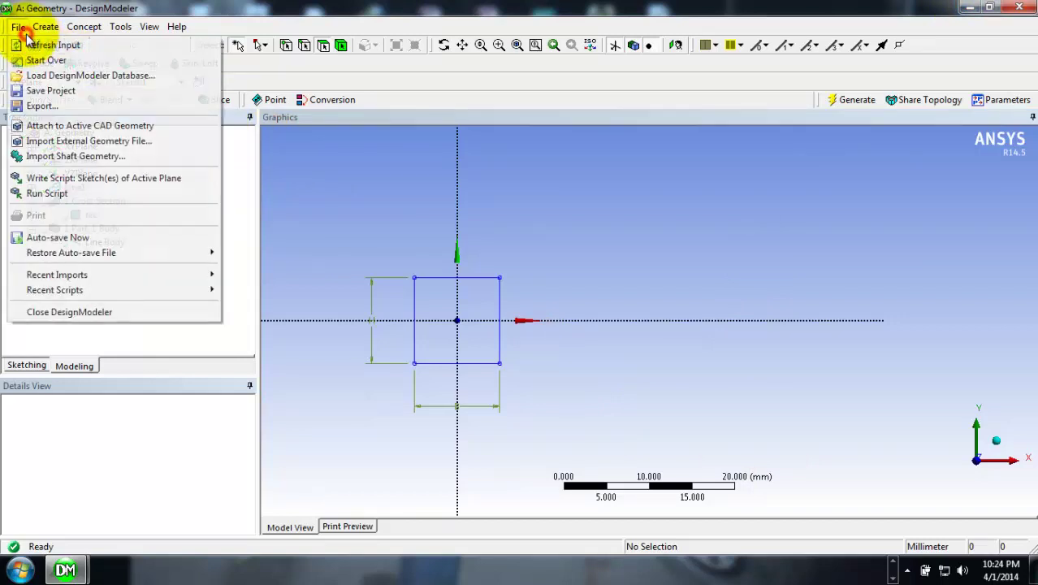
left_click(53, 195)
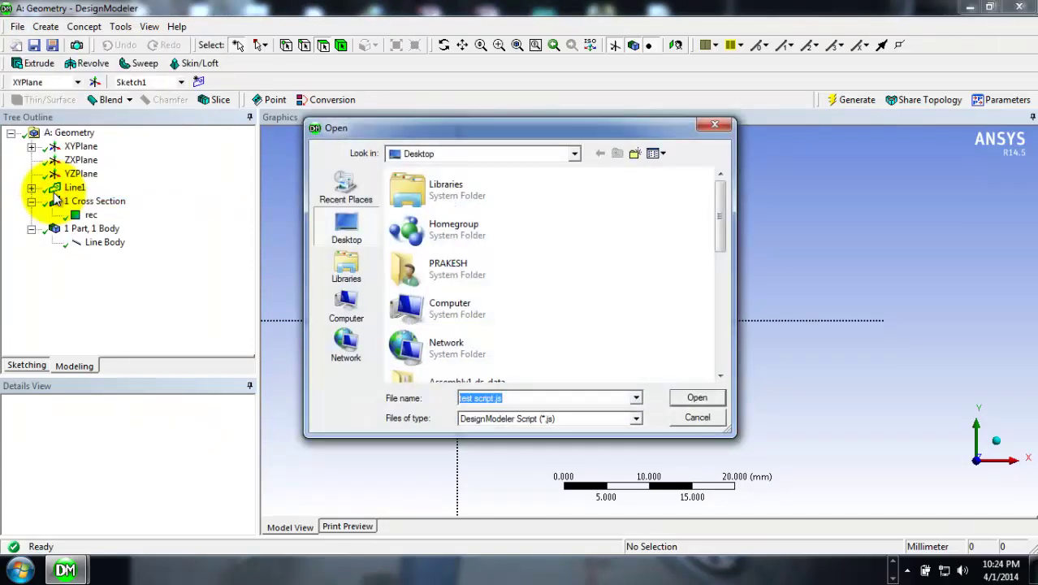
left_click(695, 398)
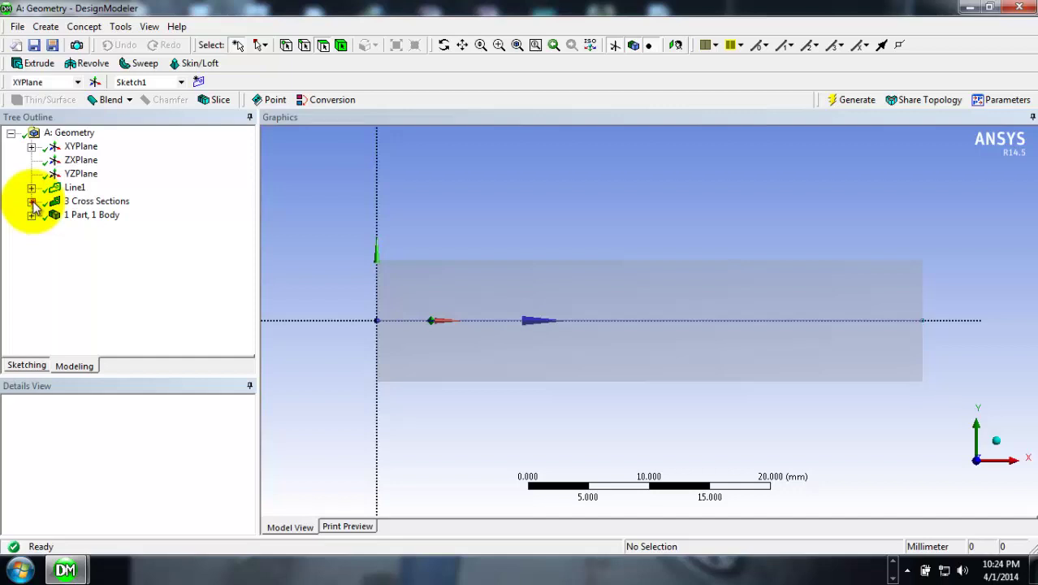
Inspect the scripted cross sections Rect1 and Circ1 and look over the cross section types available for concept modeling
left_click(31, 201)
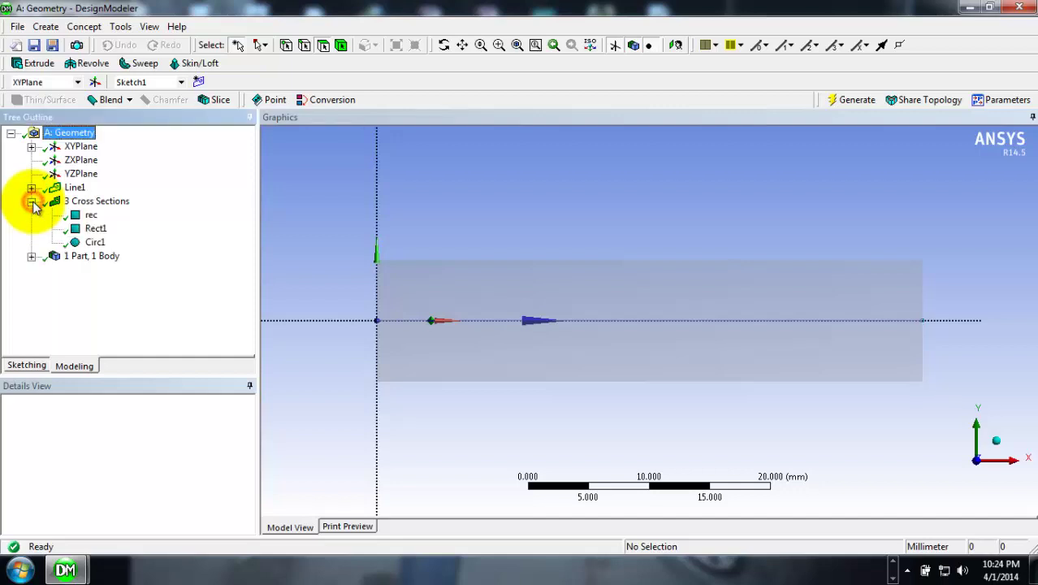
left_click(95, 228)
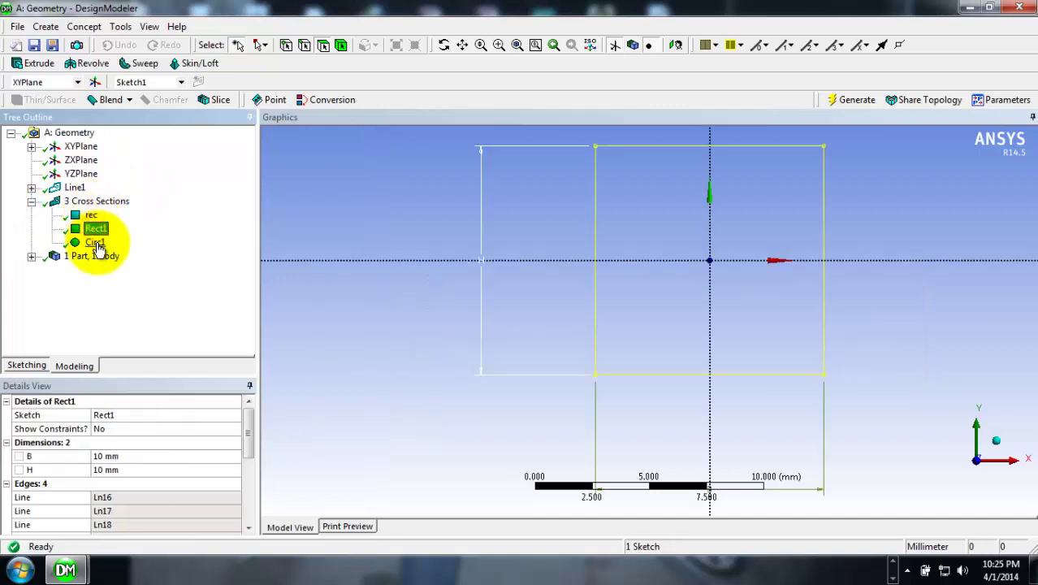
left_click(95, 241)
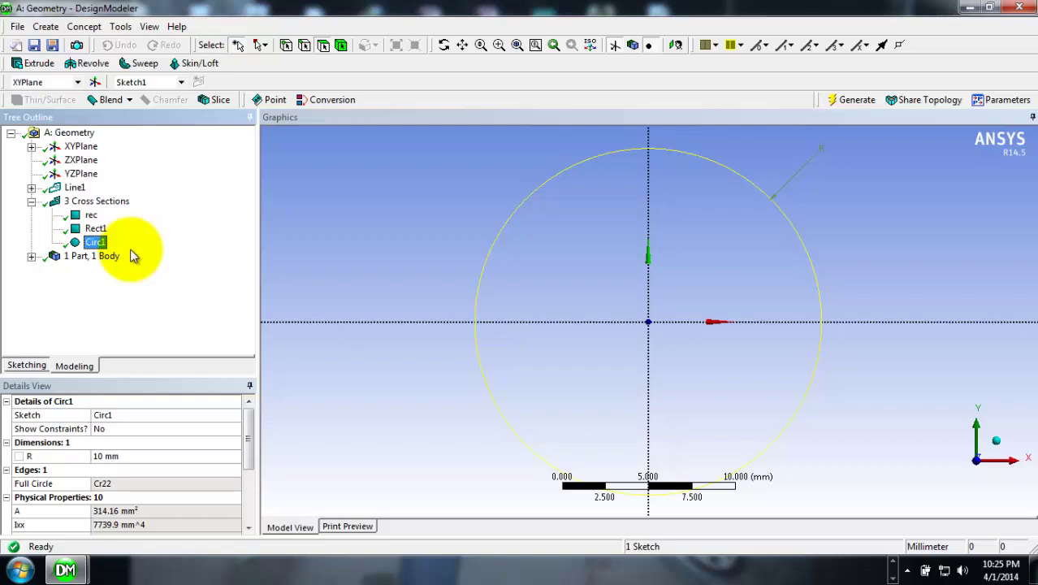
left_click(153, 214)
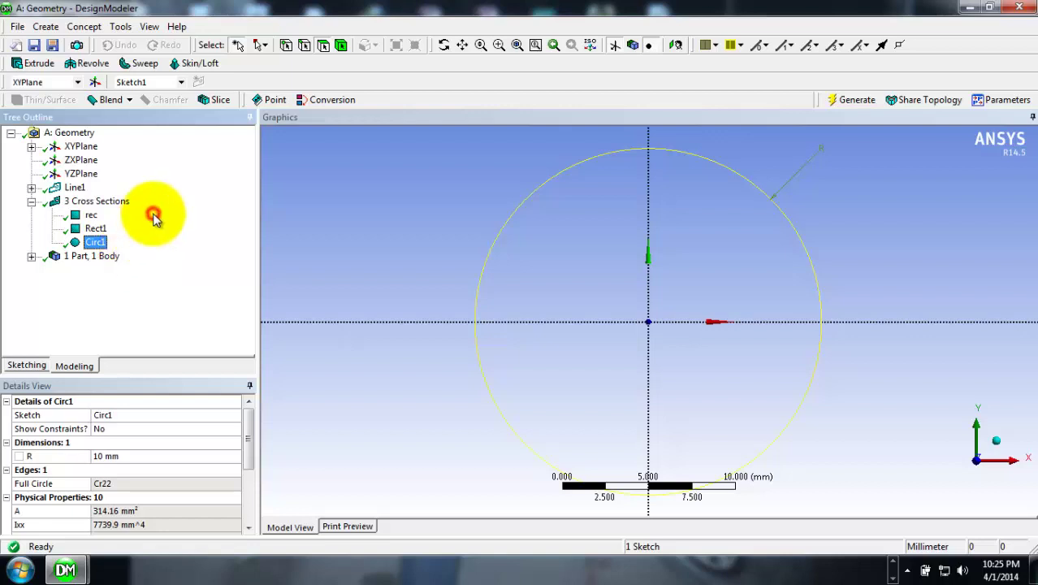
left_click(84, 27)
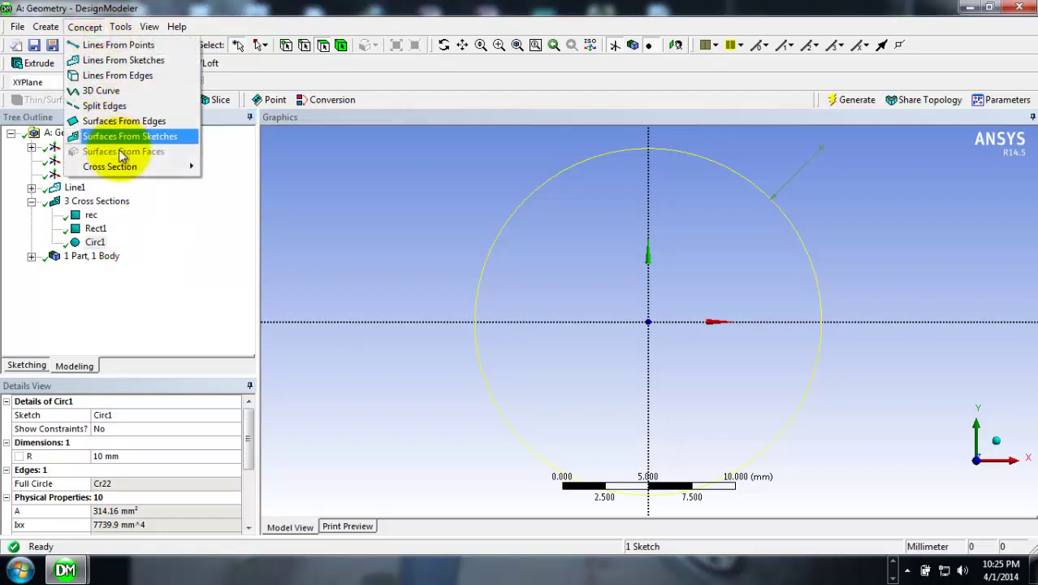
mouse_move(193, 167)
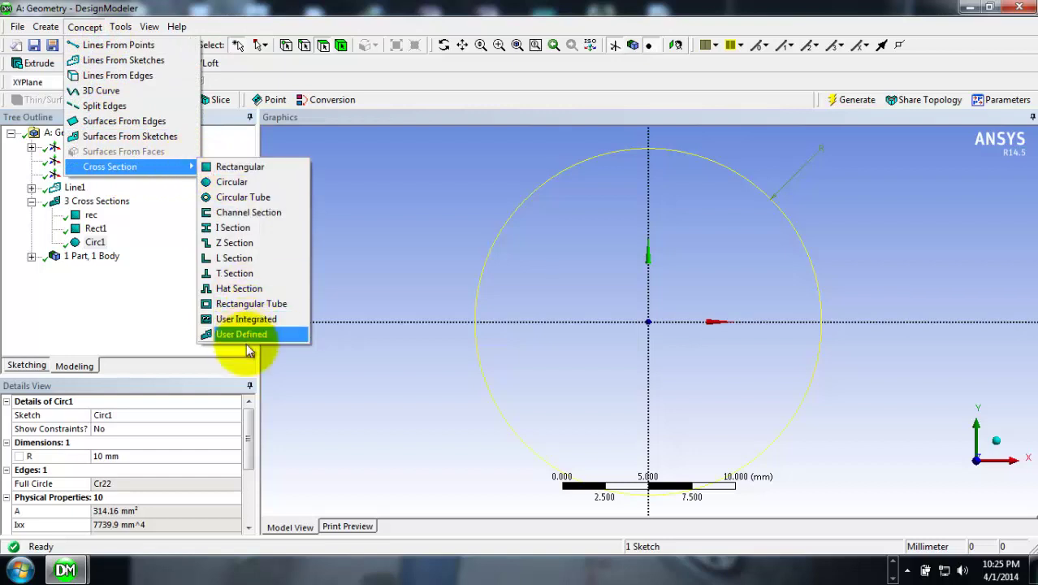
left_click(169, 307)
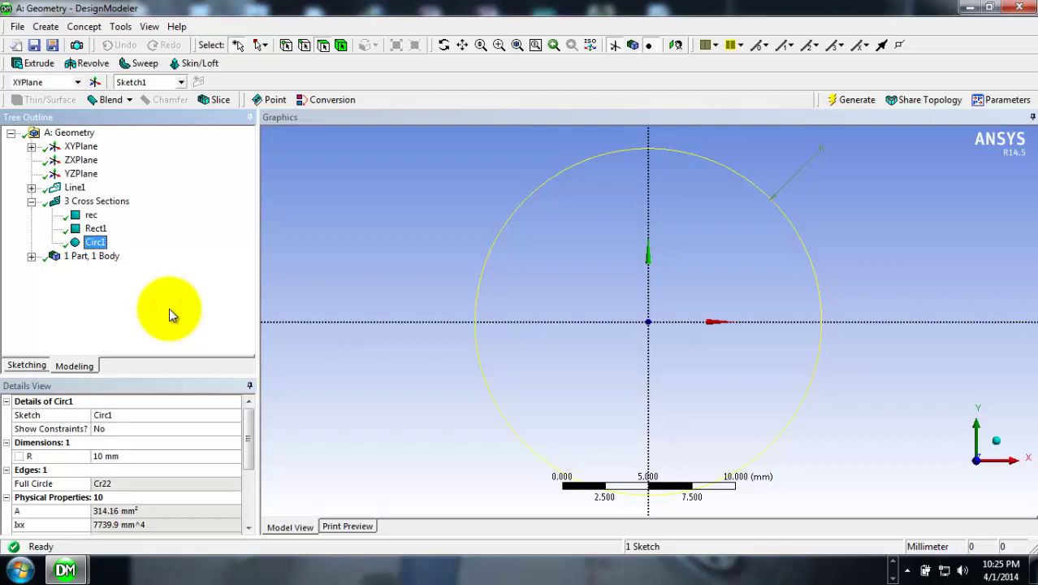
Assign the Circ1 cross section to the line body and go back to the Workbench project schematic
left_click(32, 256)
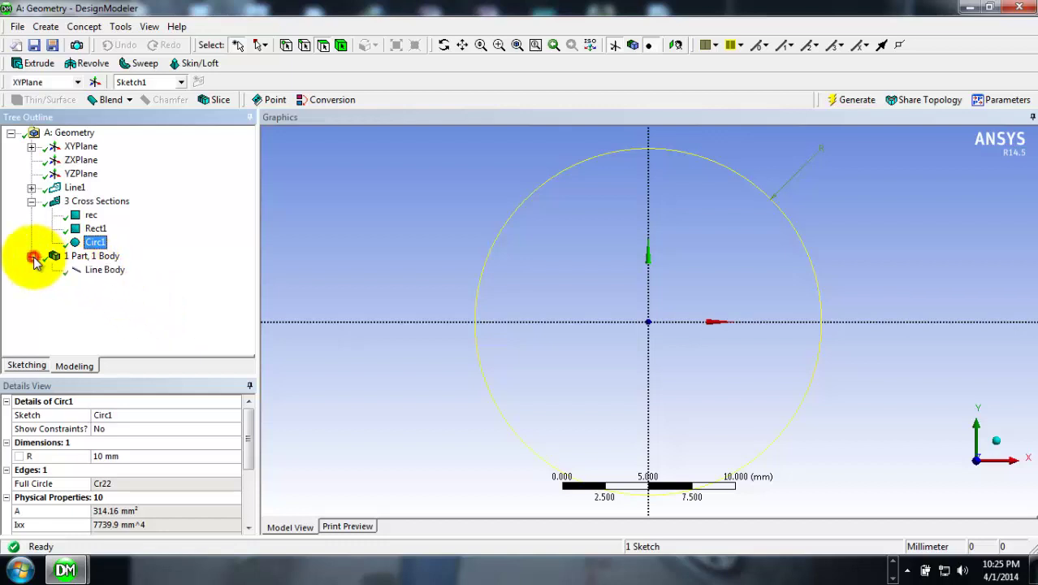
left_click(98, 270)
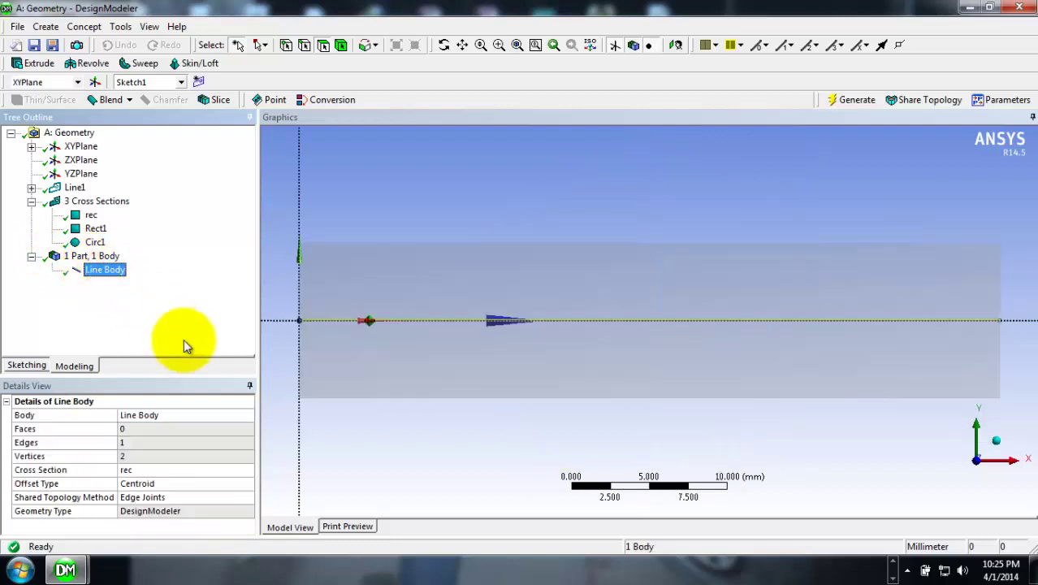
left_click(227, 470)
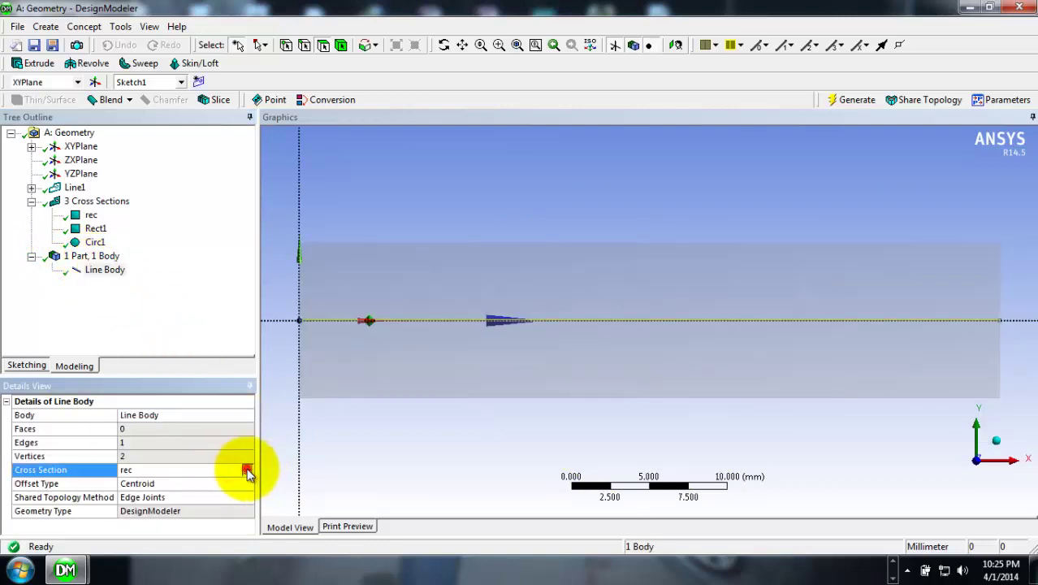
left_click(246, 470)
left_click(240, 511)
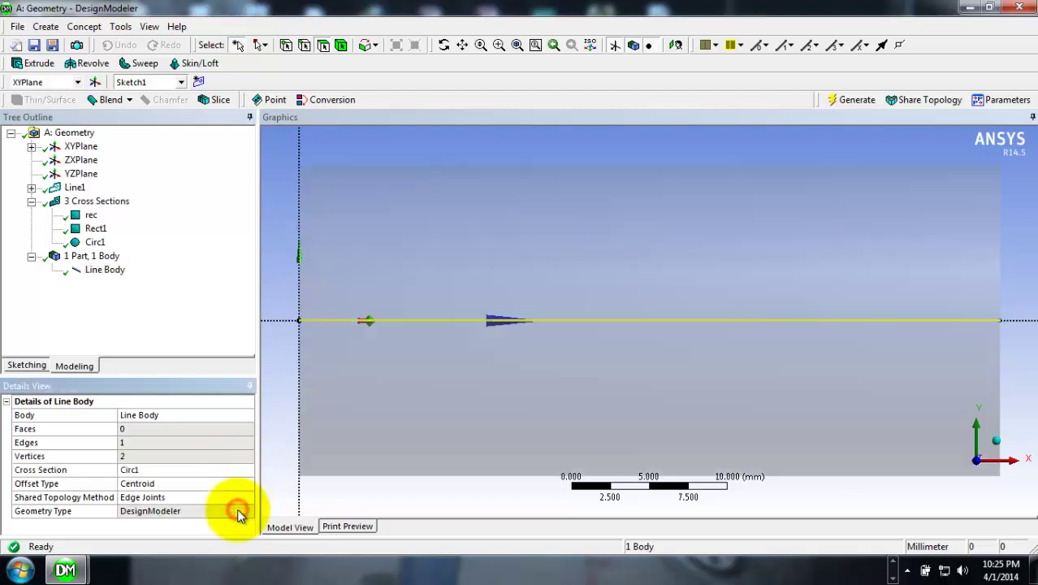
left_click(964, 6)
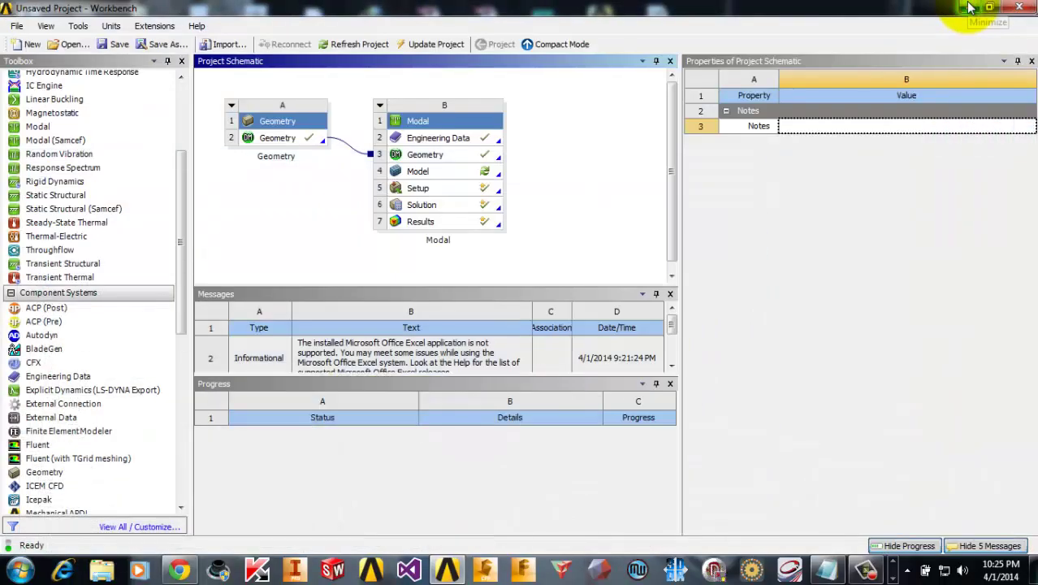